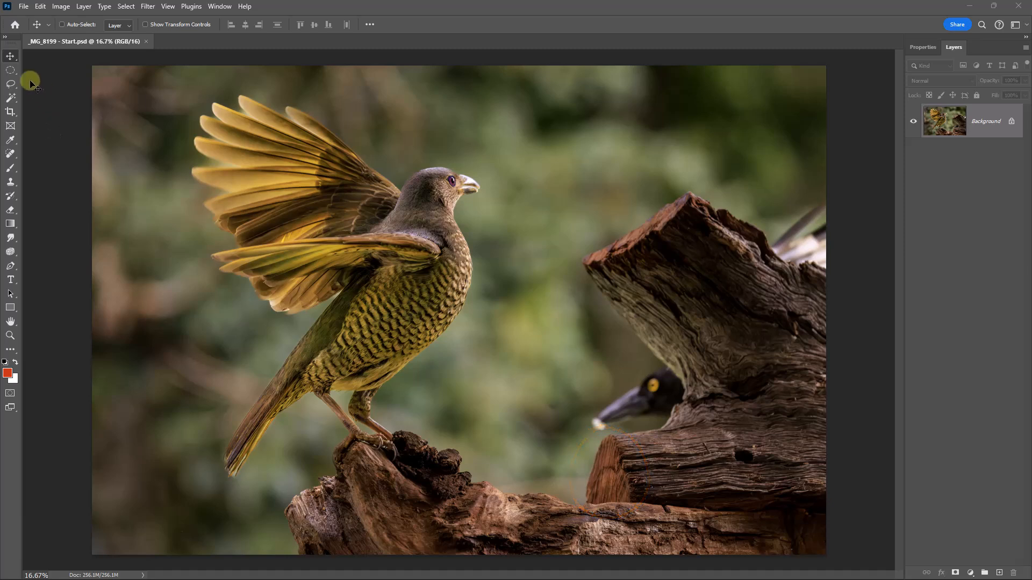
- Activate the Rectangular Marquee tool, try a tall free selection beside the bird's raised wing and clear it
click(15, 75)
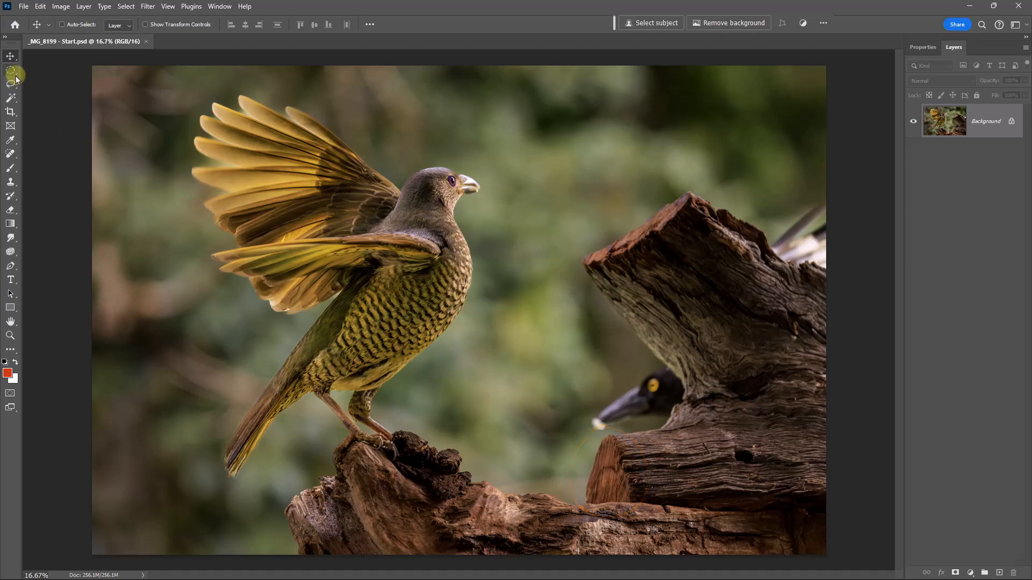
click(16, 77)
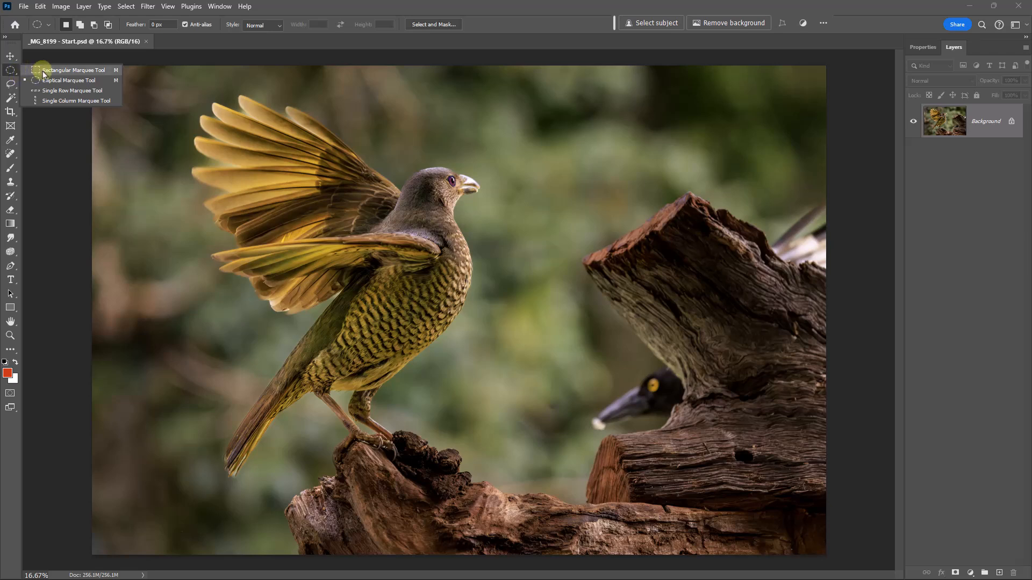
click(44, 72)
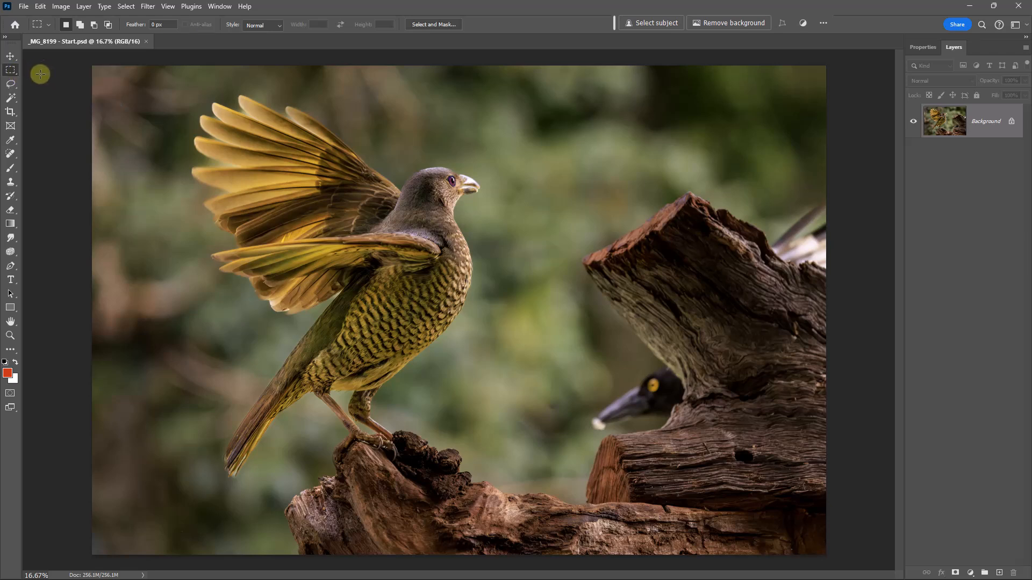
drag(159, 116, 216, 380)
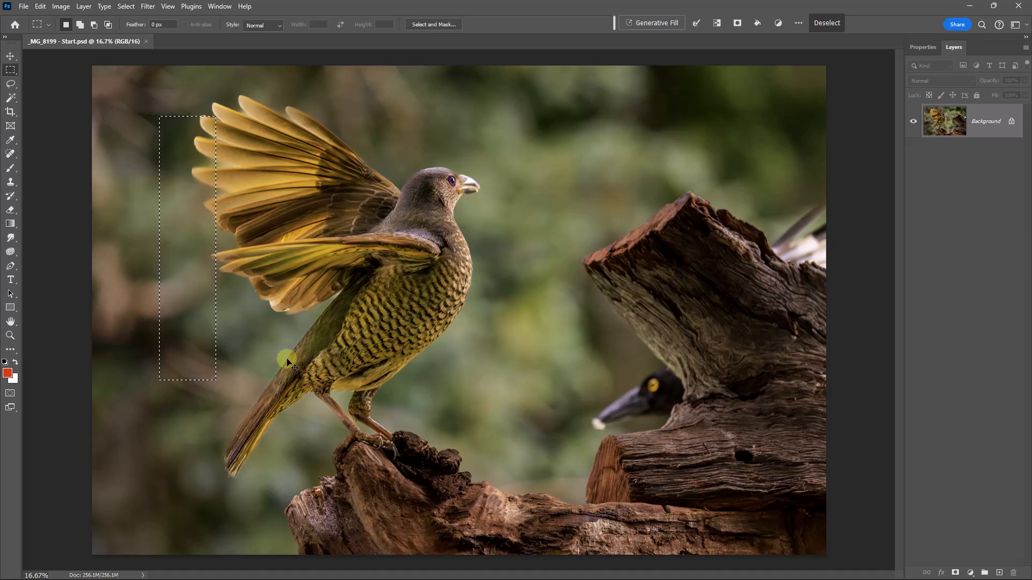
click(284, 347)
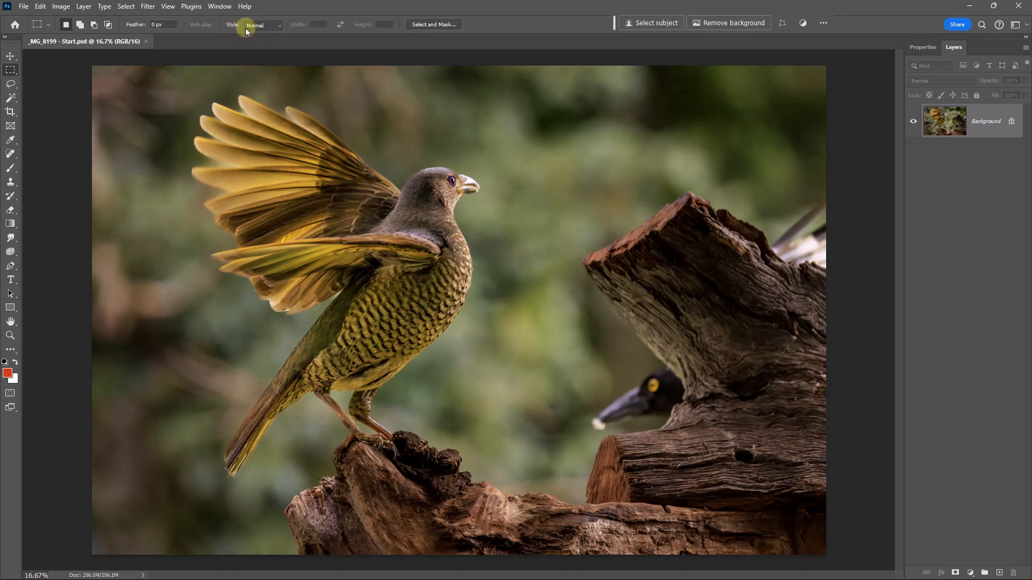
- Set the marquee style to Fixed Size at 1024 px square, place a selection over the dark bird's head and deselect it
click(273, 25)
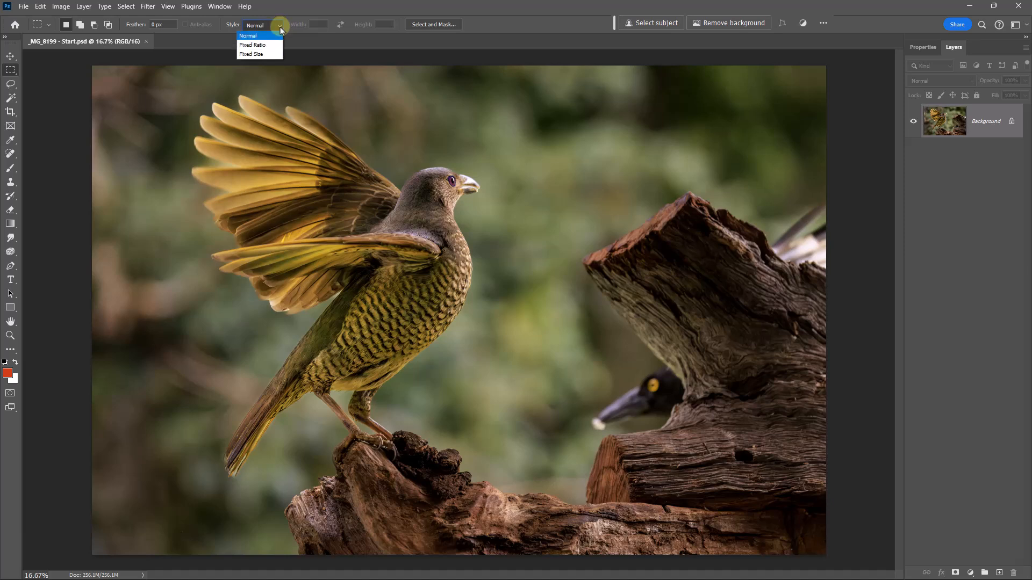
click(247, 56)
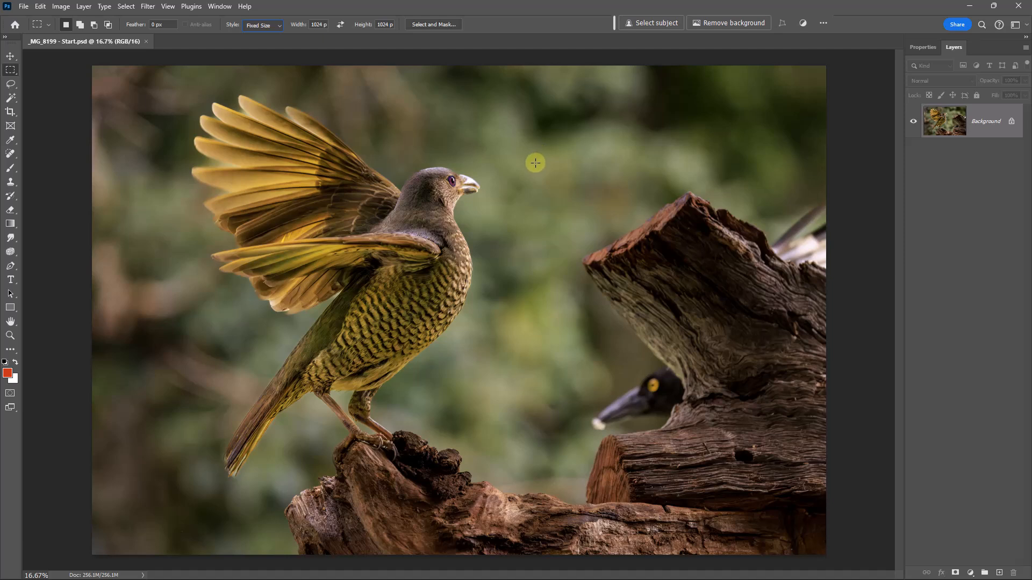
click(532, 179)
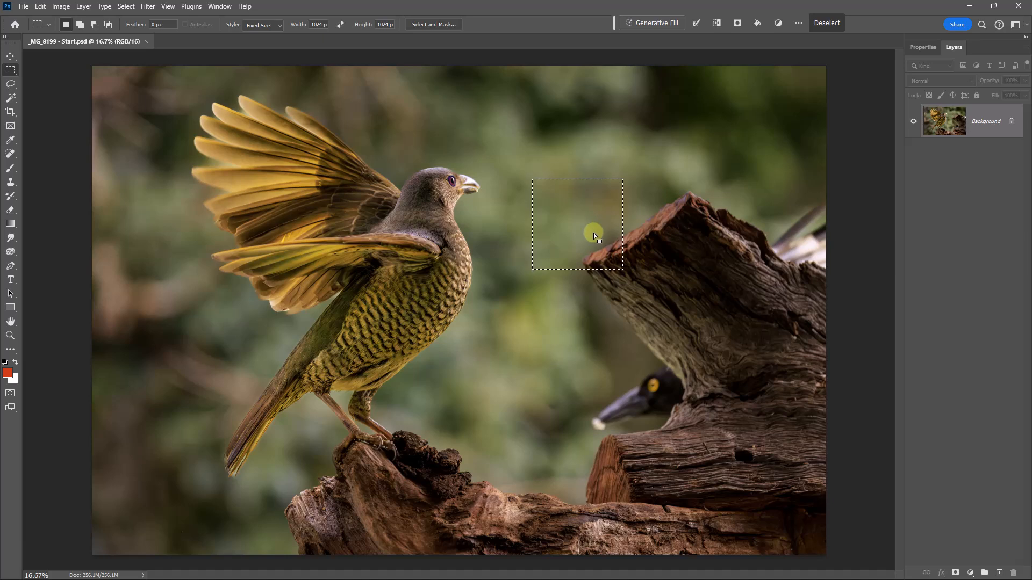
drag(572, 218, 629, 399)
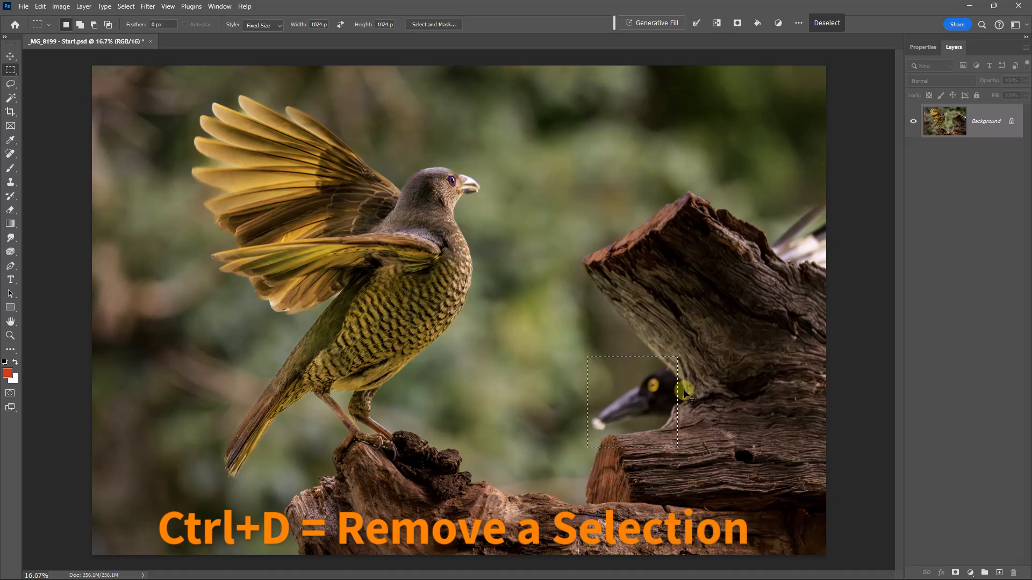
key(ctrl+d)
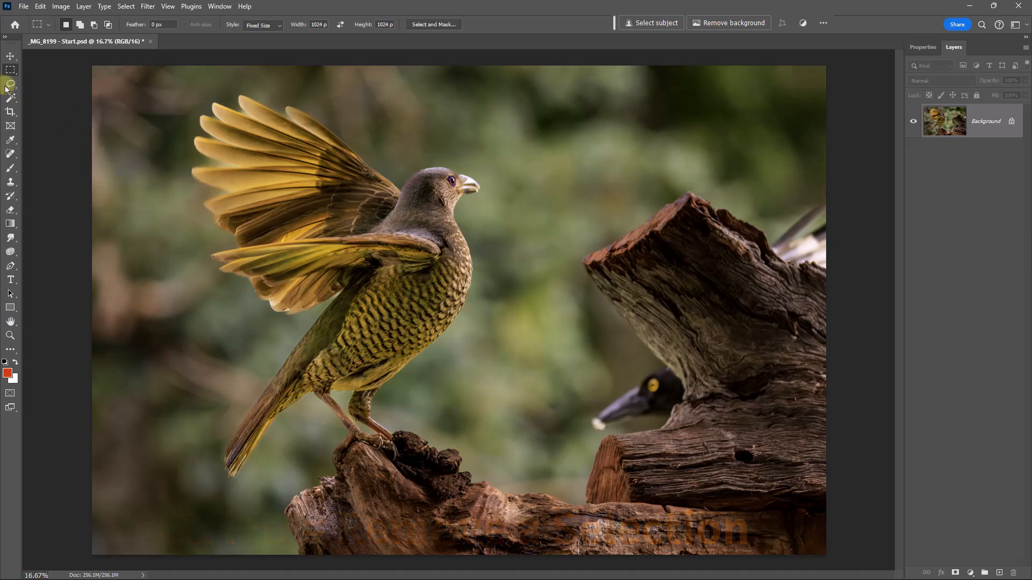
- Outline the dark bird's head and beak with a closed Polygonal Lasso selection that slightly overlaps the stump's edge
click(10, 84)
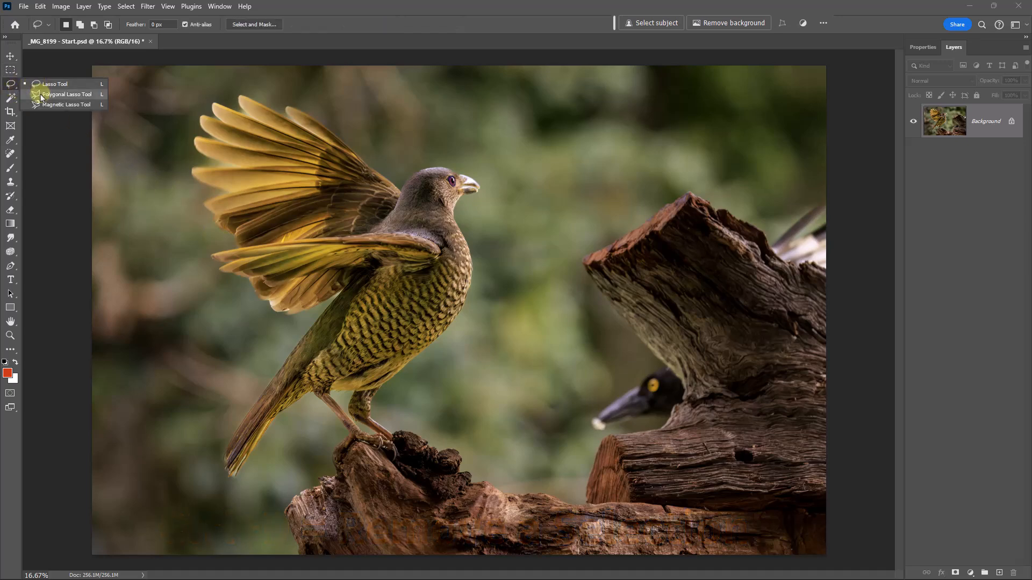
click(41, 94)
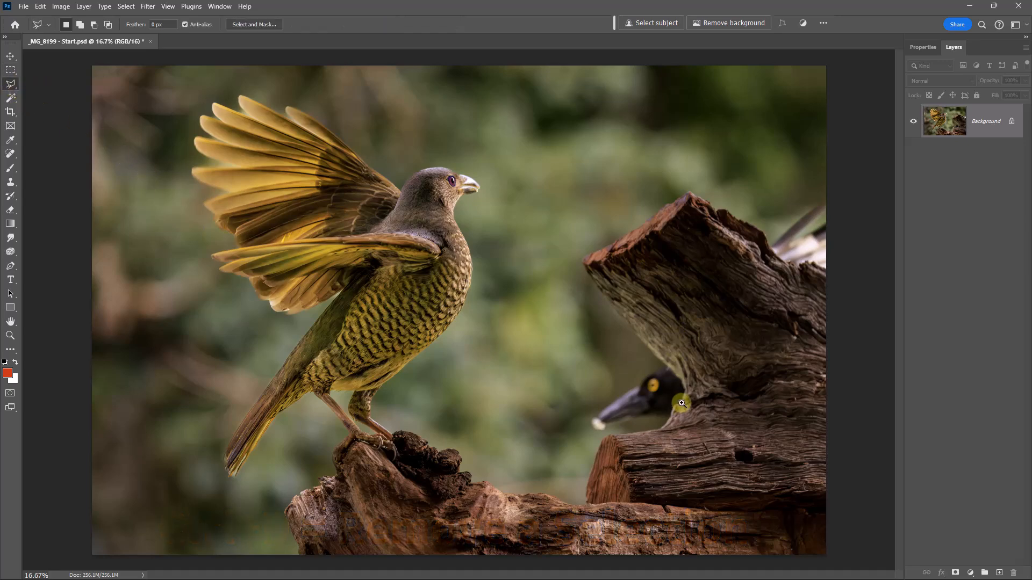
scroll(681, 403, up, 2)
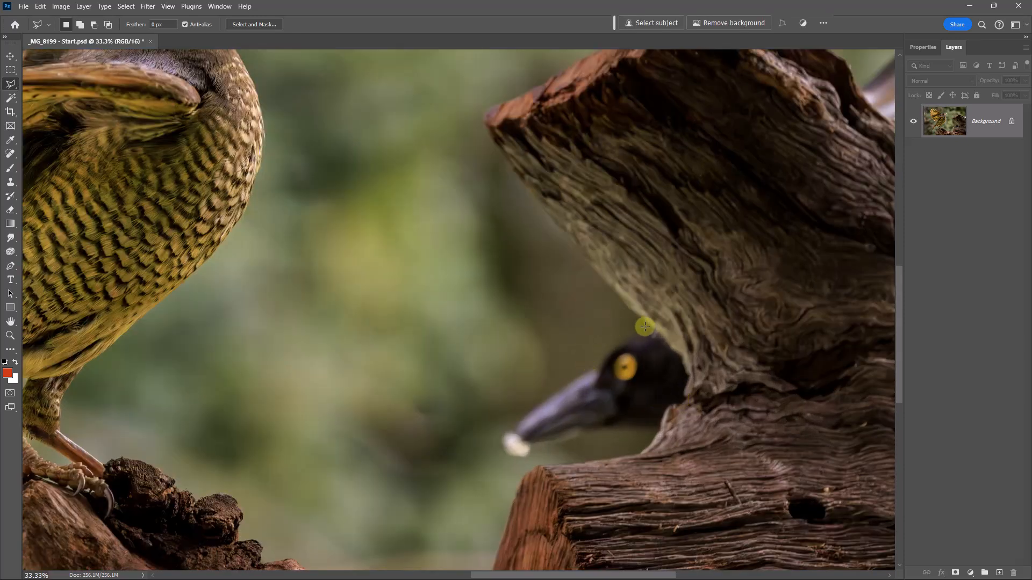
click(654, 321)
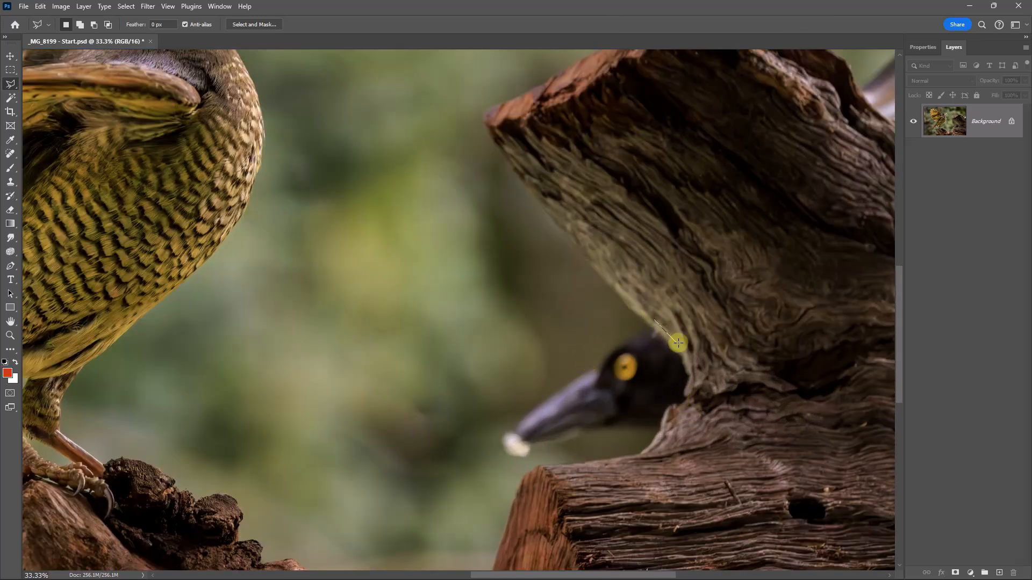
click(693, 360)
click(695, 381)
click(683, 416)
click(665, 432)
click(638, 448)
click(546, 457)
click(502, 473)
click(482, 436)
click(534, 392)
click(605, 340)
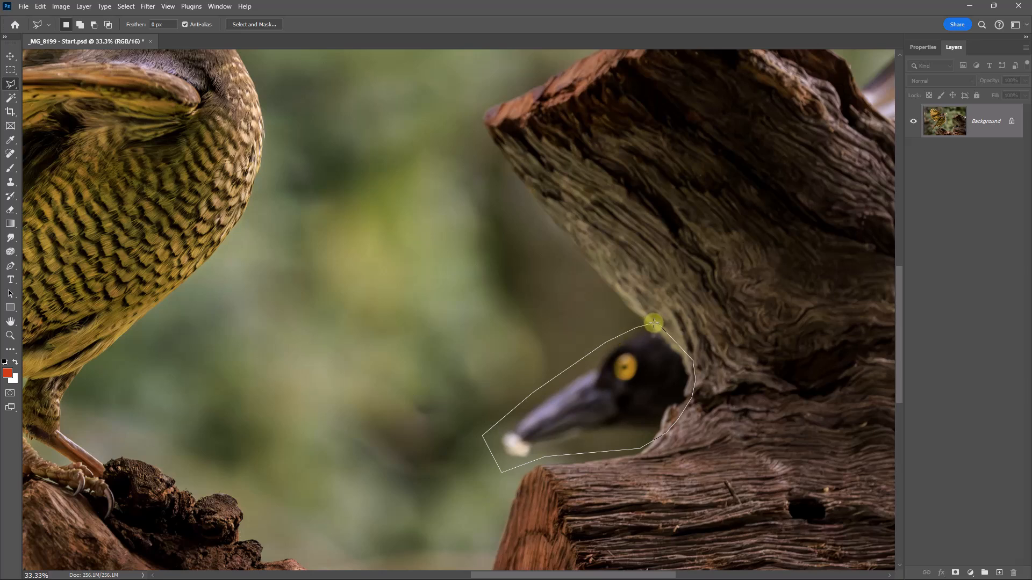
click(656, 322)
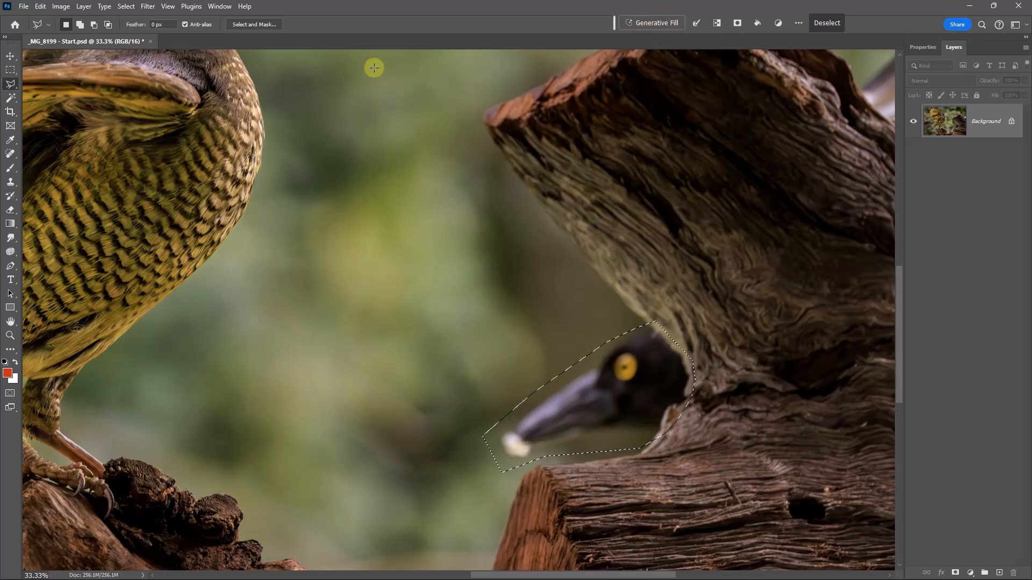
- Run Generative Fill with an empty prompt on the selected area around the dark bird's head
click(213, 10)
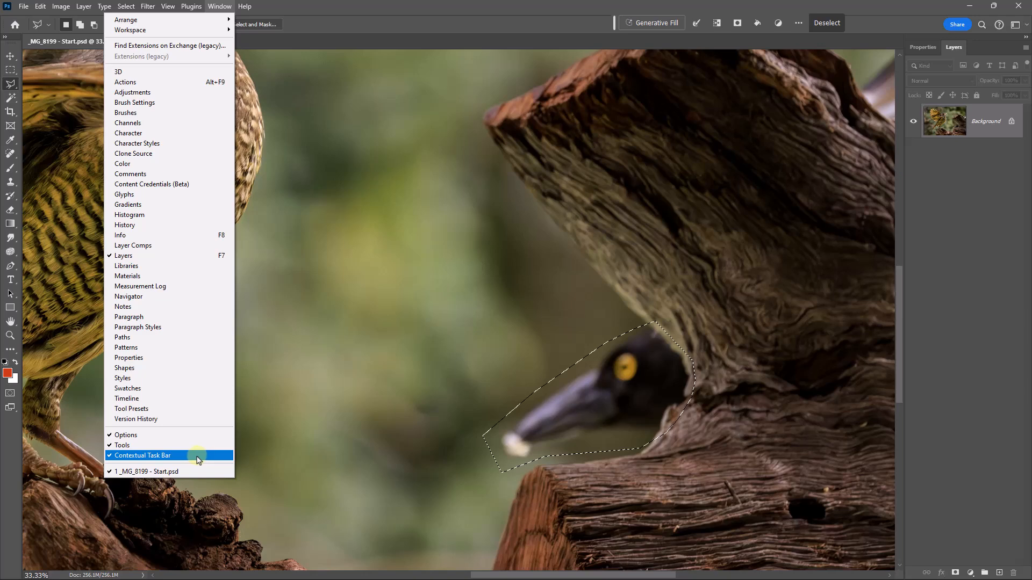
click(578, 22)
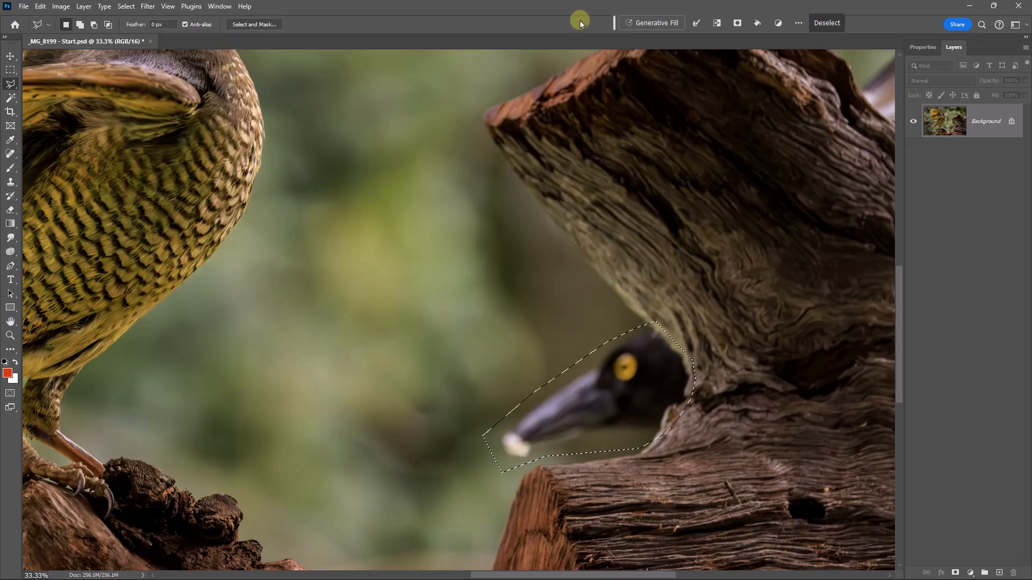
click(640, 23)
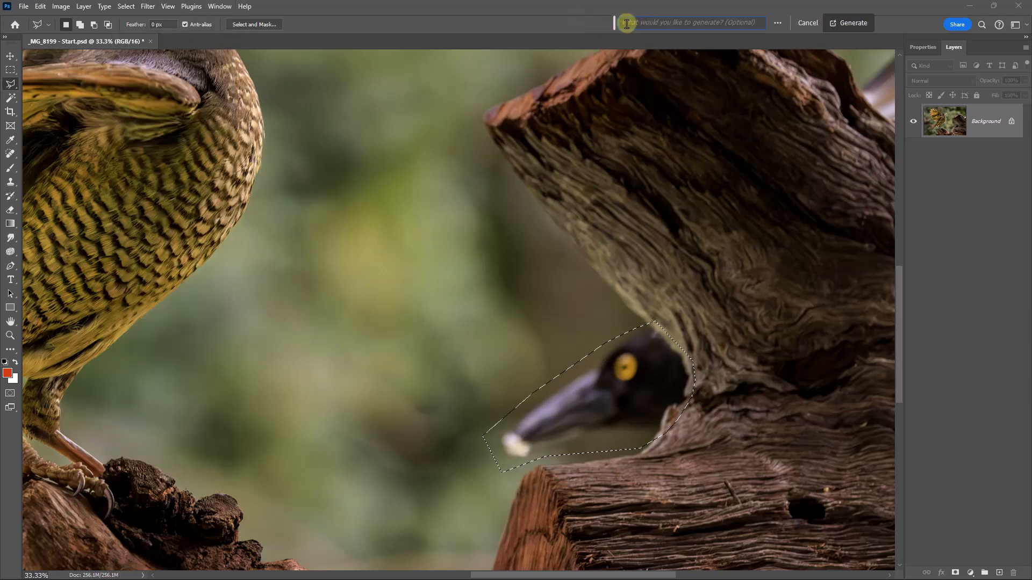
key(Return)
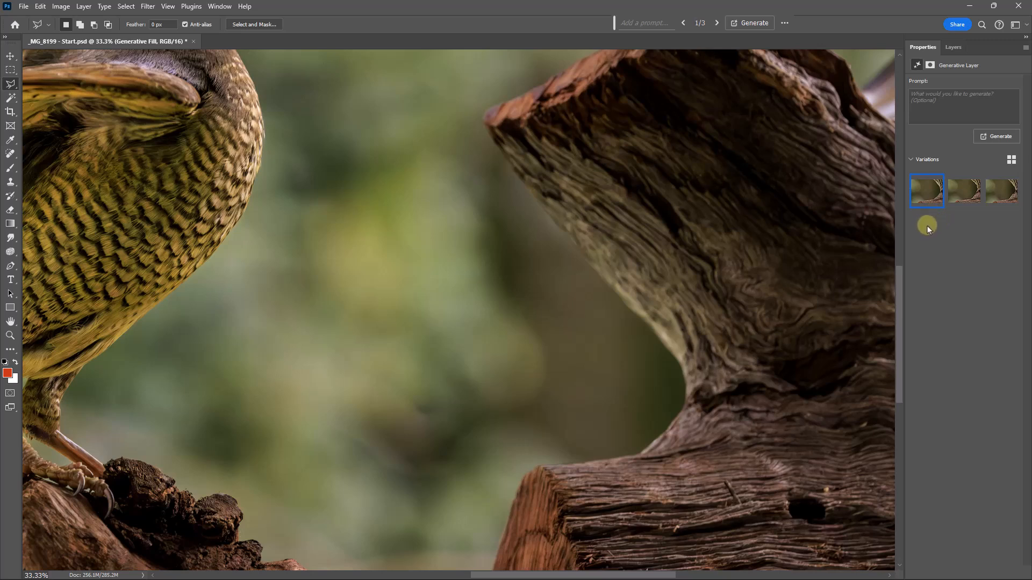
- Compare the three generated variations, keep the first one and delete the other two
mouse_move(923, 198)
click(959, 196)
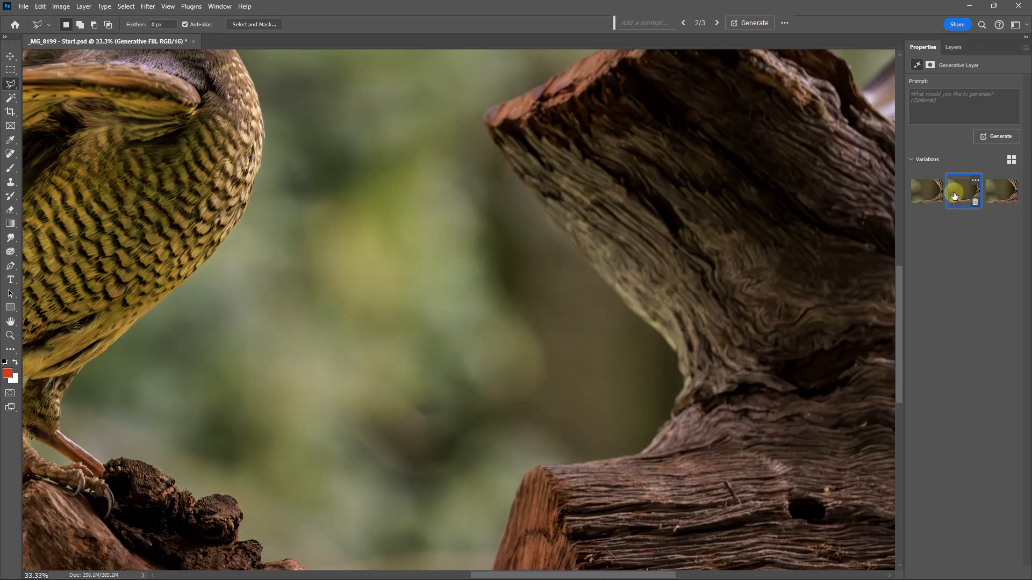
click(997, 193)
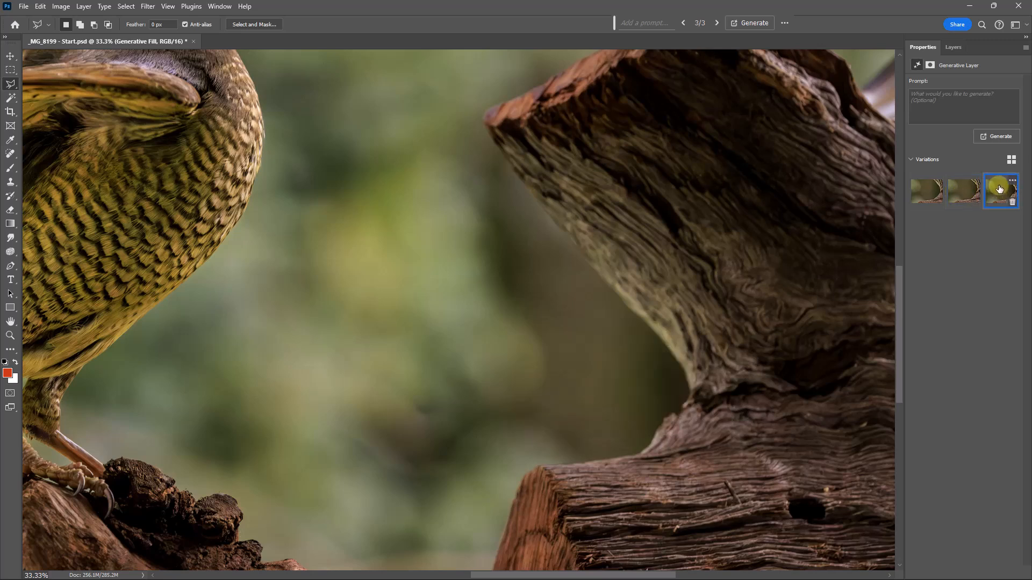
click(926, 194)
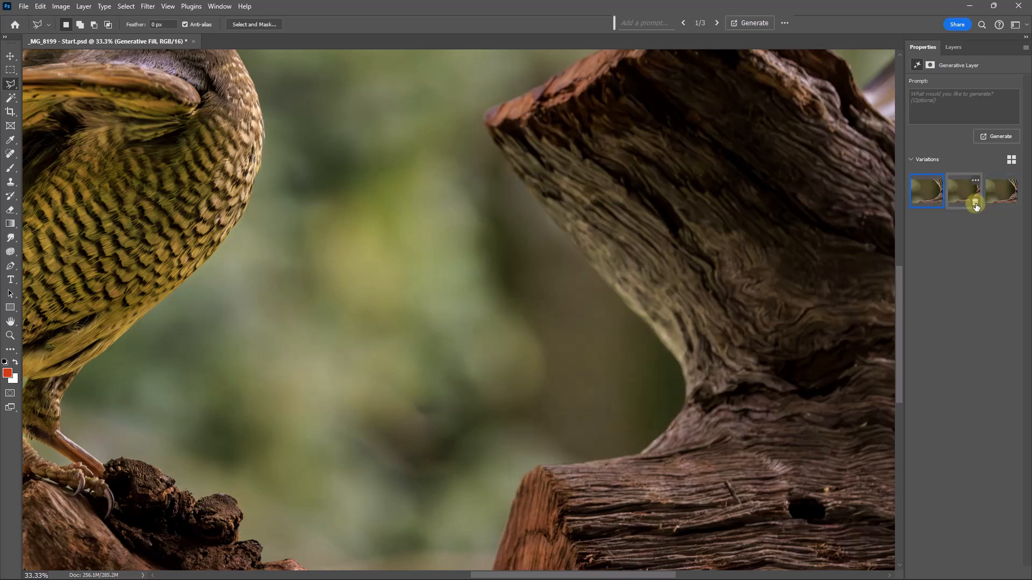
click(975, 203)
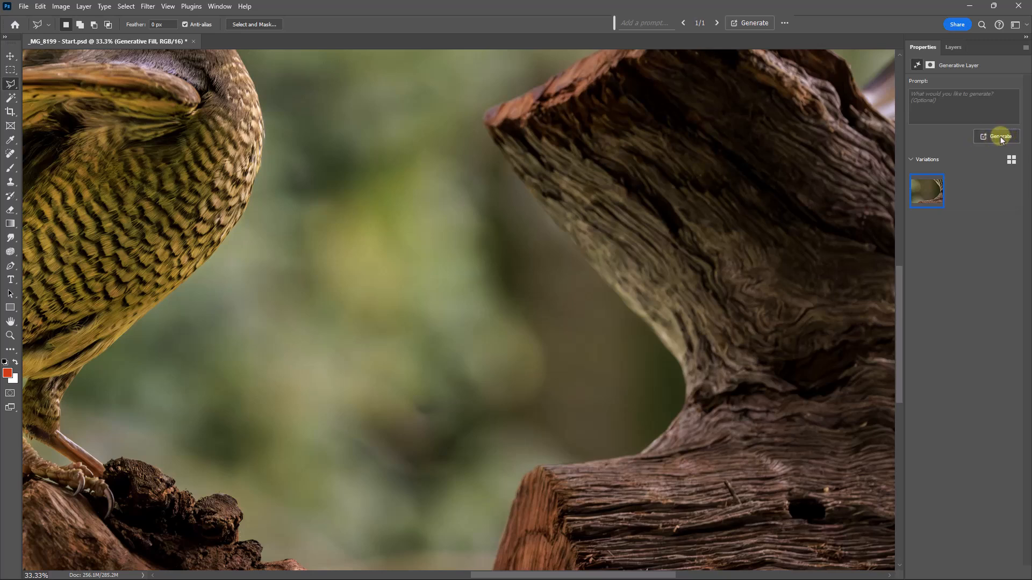
- Hide and reshow the generative layer above the Background to compare the photo before and after the removal
click(952, 48)
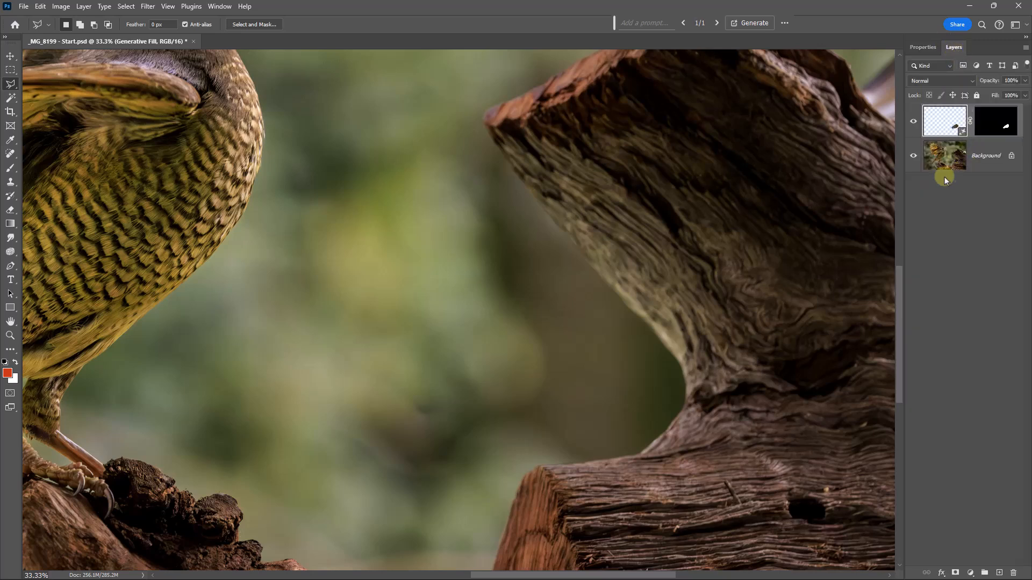
click(911, 123)
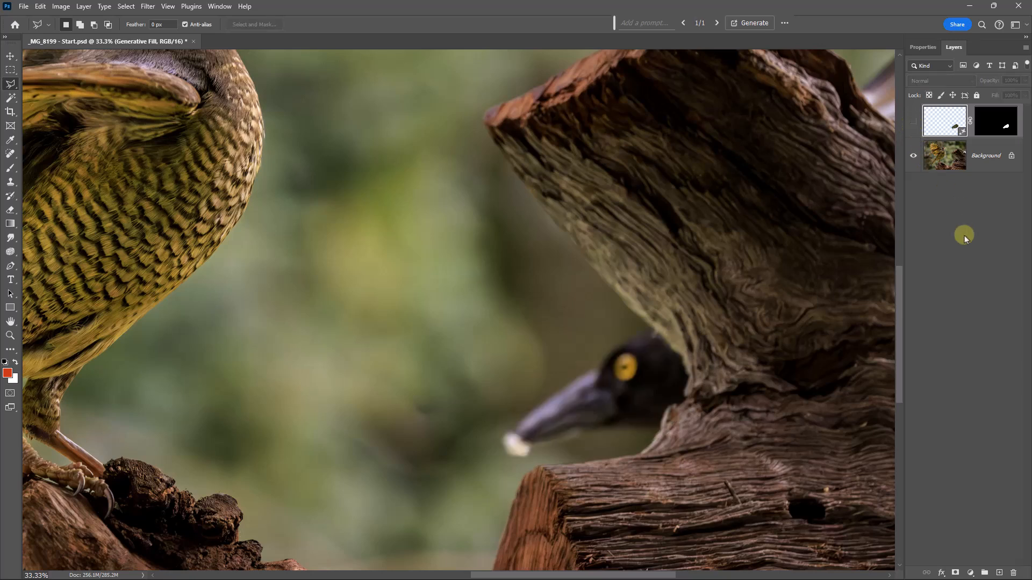
click(912, 123)
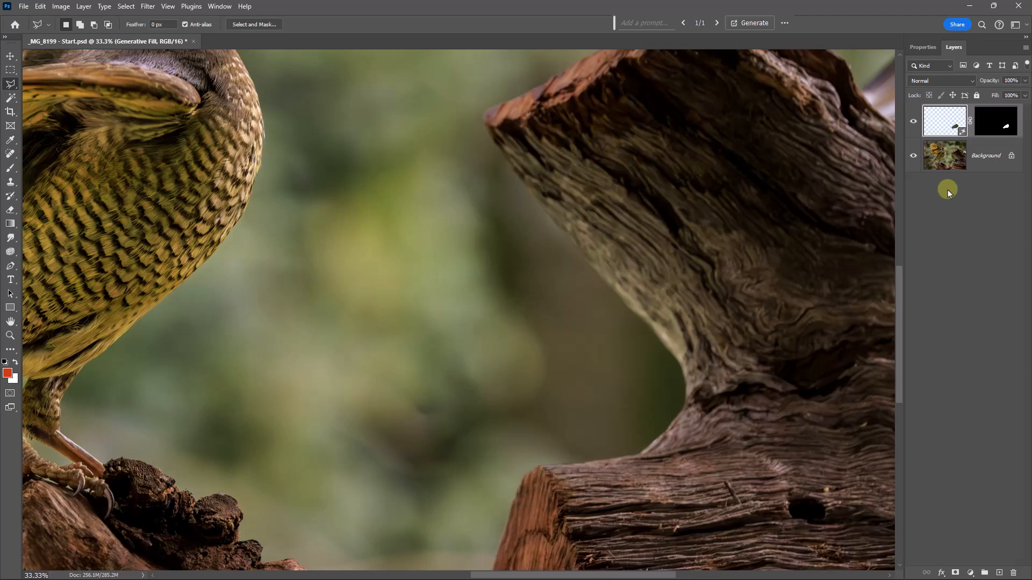
- Place the 1024 px square marquee over the pale feathers at the photo's right edge and run Generative Fill with an empty prompt
key(ctrl+0)
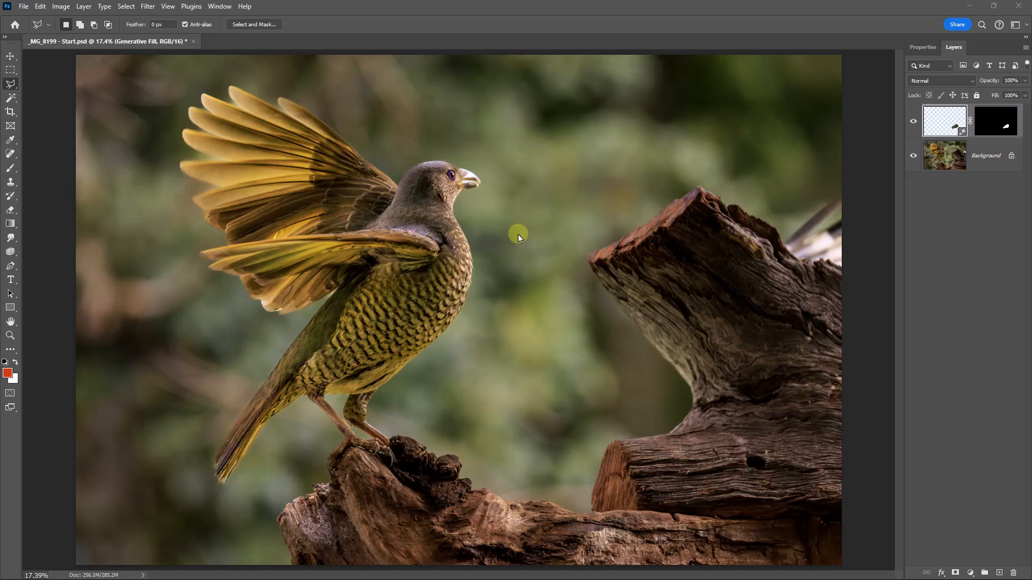
click(9, 71)
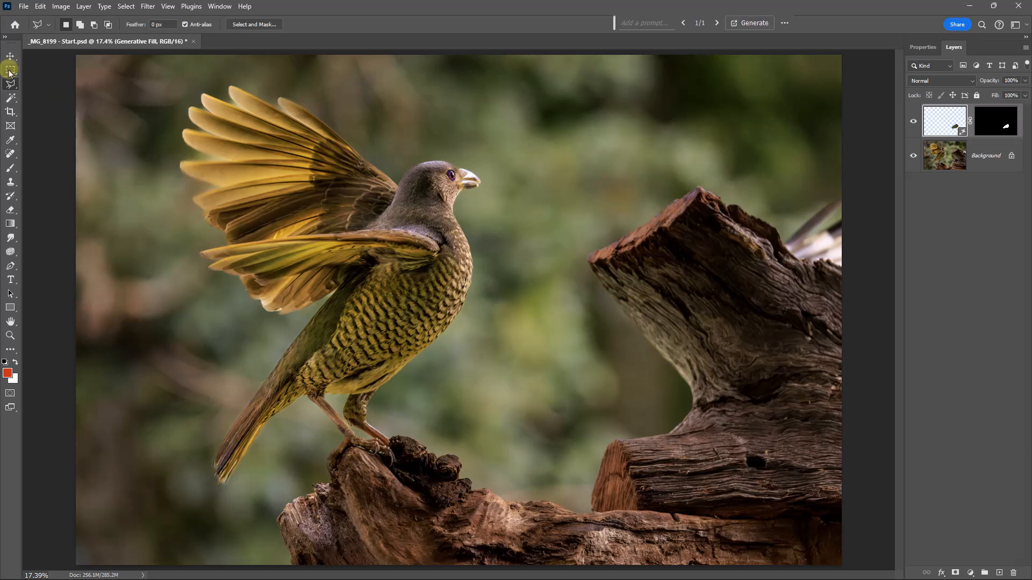
click(59, 70)
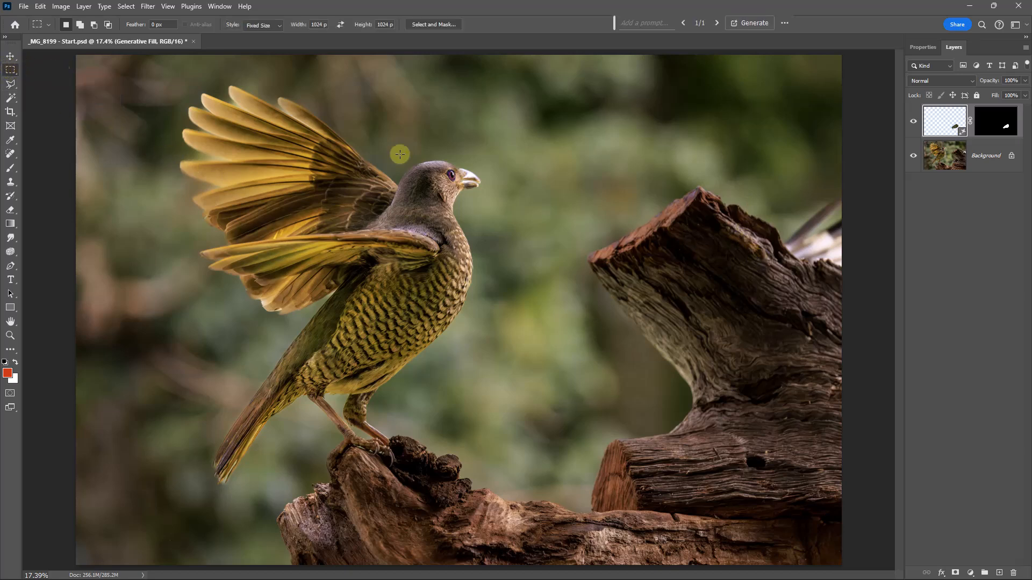
drag(809, 234, 819, 214)
click(634, 22)
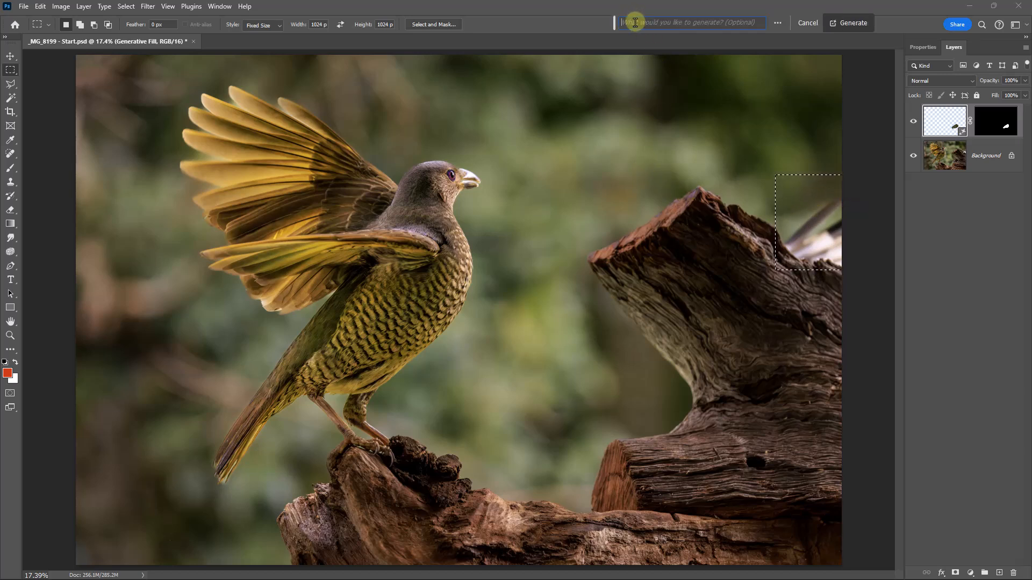
key(Return)
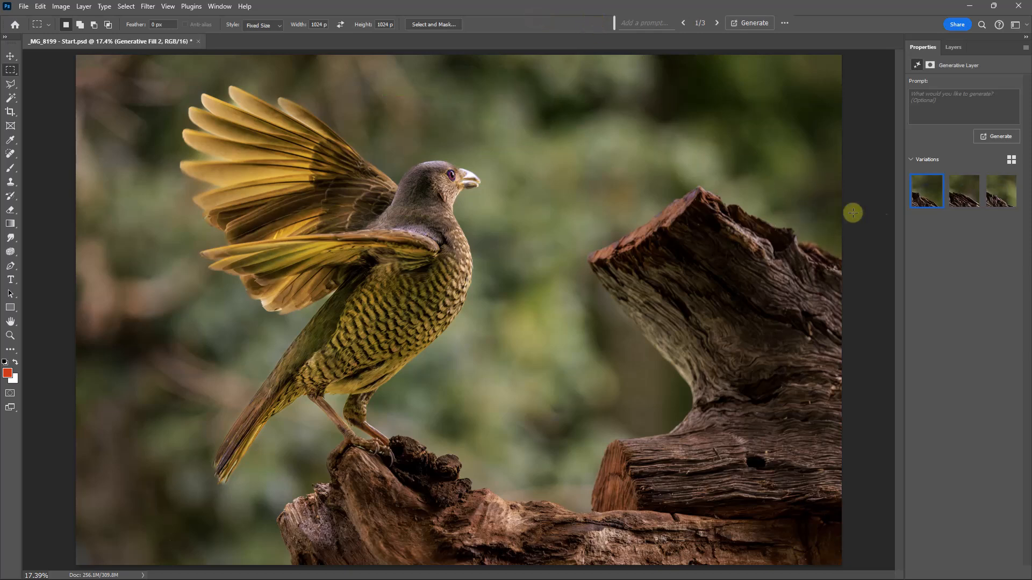
- Compare the three variations generated for the feather area and choose the third one
click(964, 196)
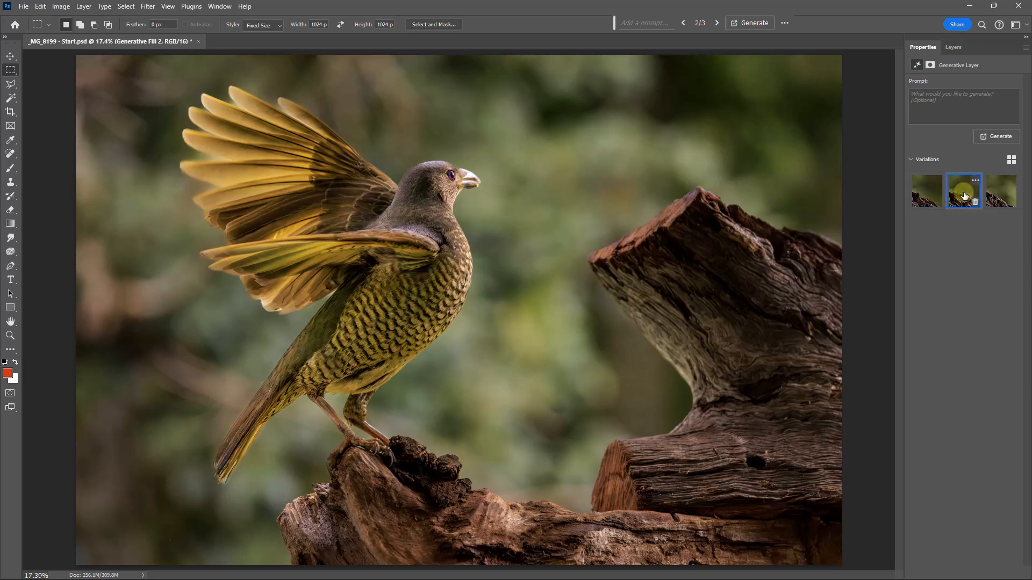
click(1003, 198)
click(927, 198)
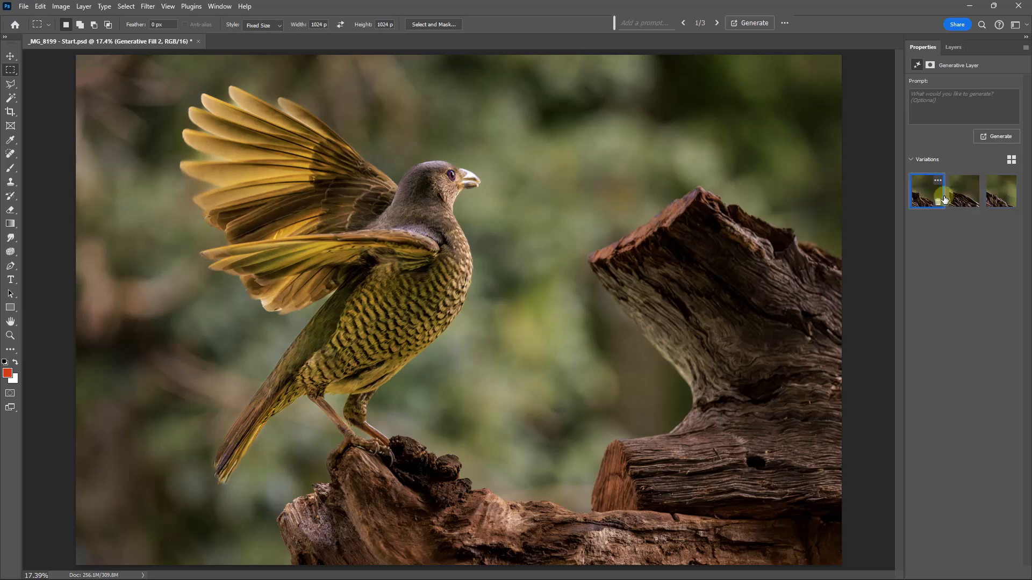
click(1012, 202)
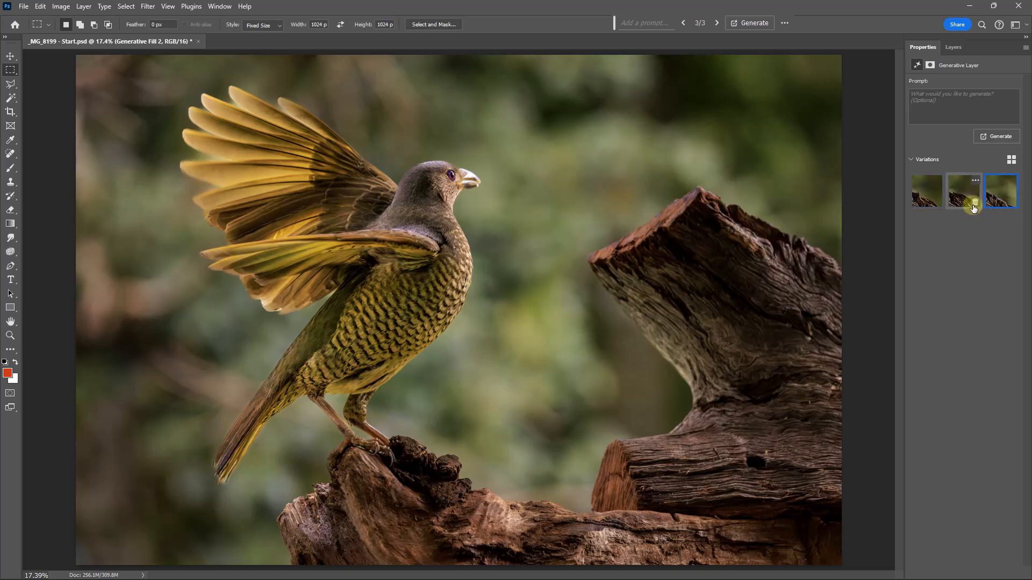
- Delete the unused feather-area variation, then hide and reshow both generative layers to compare the photo before and after
click(937, 204)
click(952, 48)
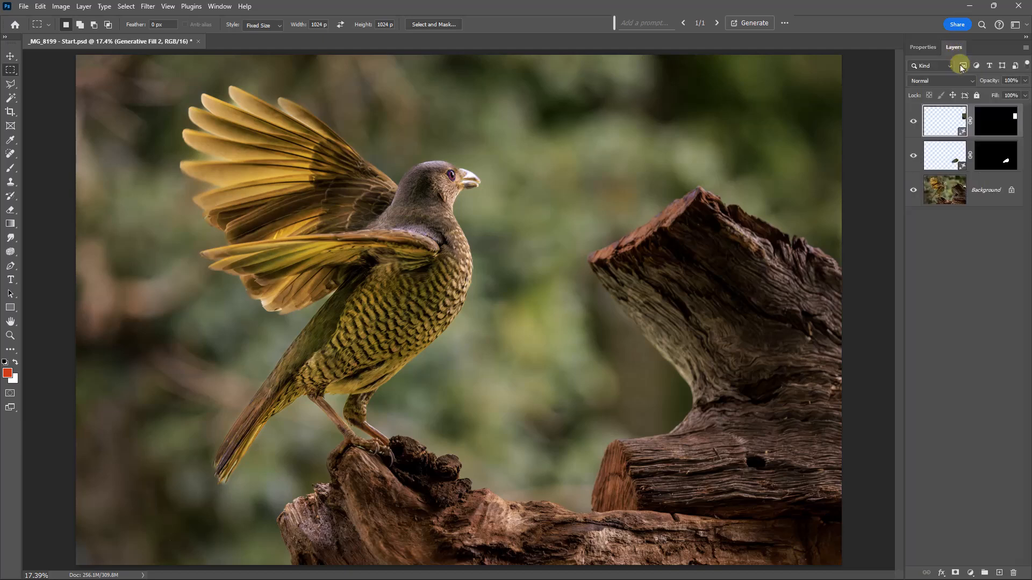
click(913, 155)
click(913, 121)
click(953, 201)
click(913, 155)
click(914, 122)
key(l)
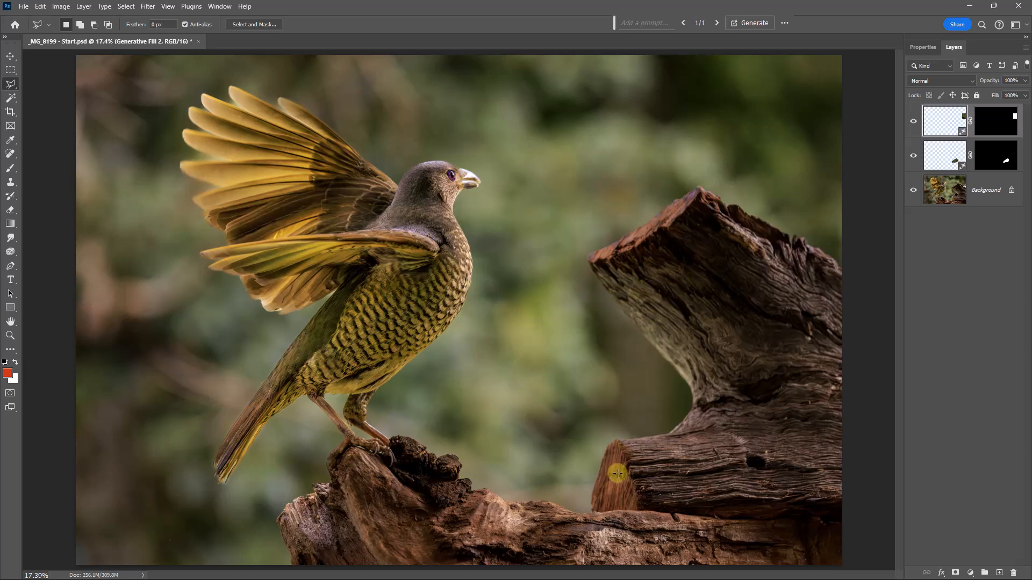
click(10, 71)
drag(9, 71, 34, 75)
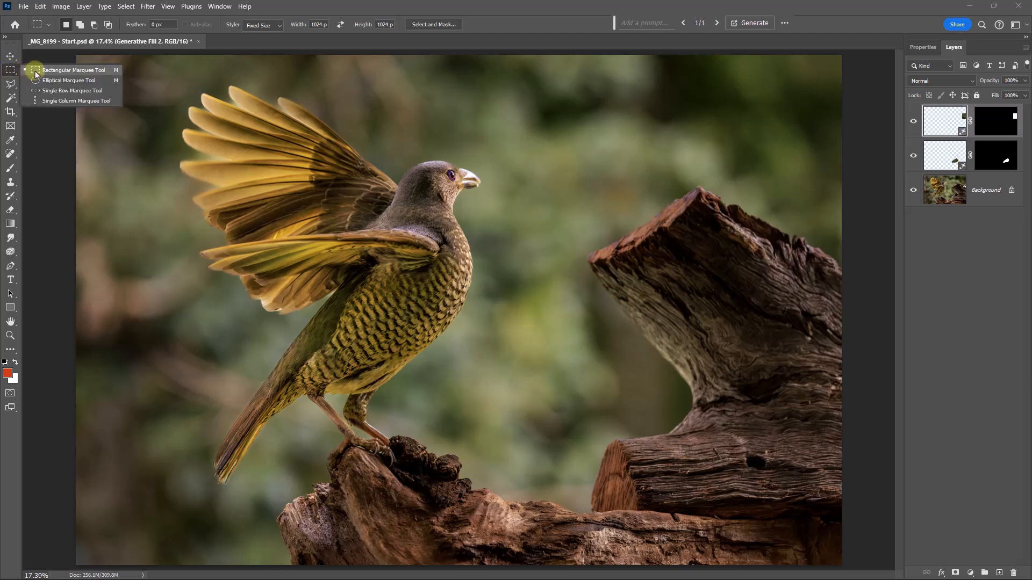
click(36, 74)
click(647, 231)
drag(695, 276, 645, 218)
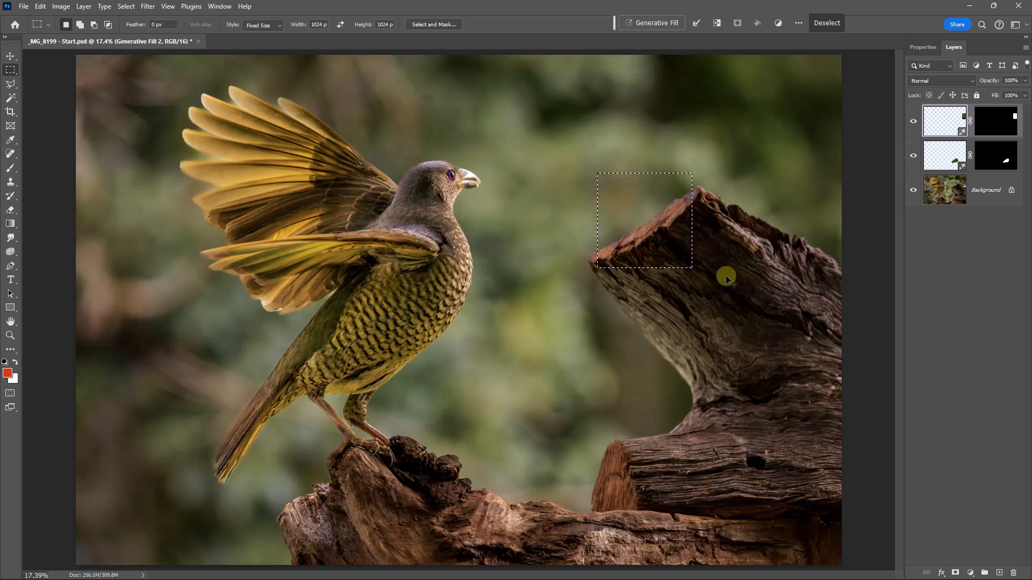
key(ctrl+d)
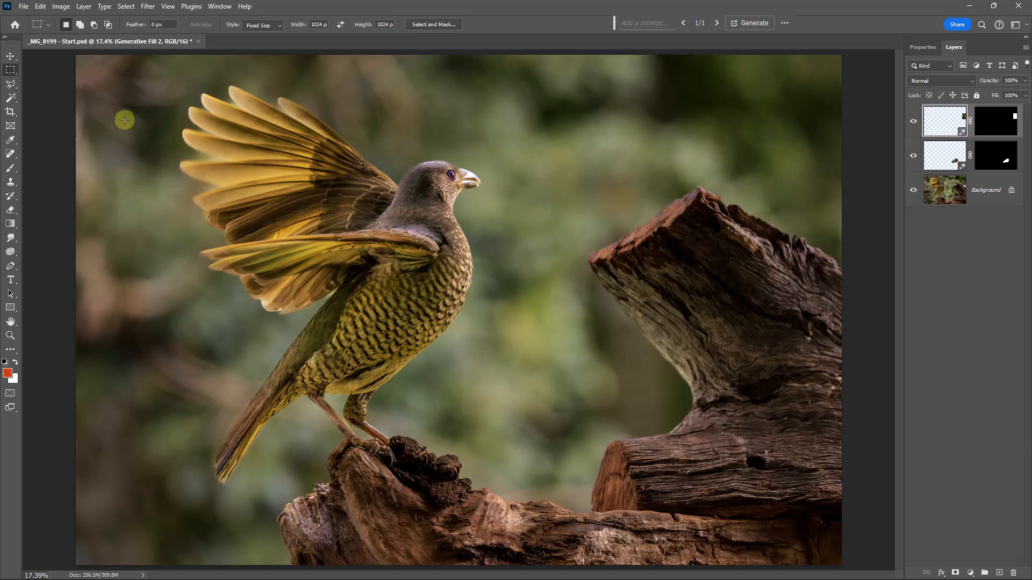
- Outline the reddish sawn face of the upper stump with the freehand Lasso and run Generative Fill with an empty prompt
click(10, 84)
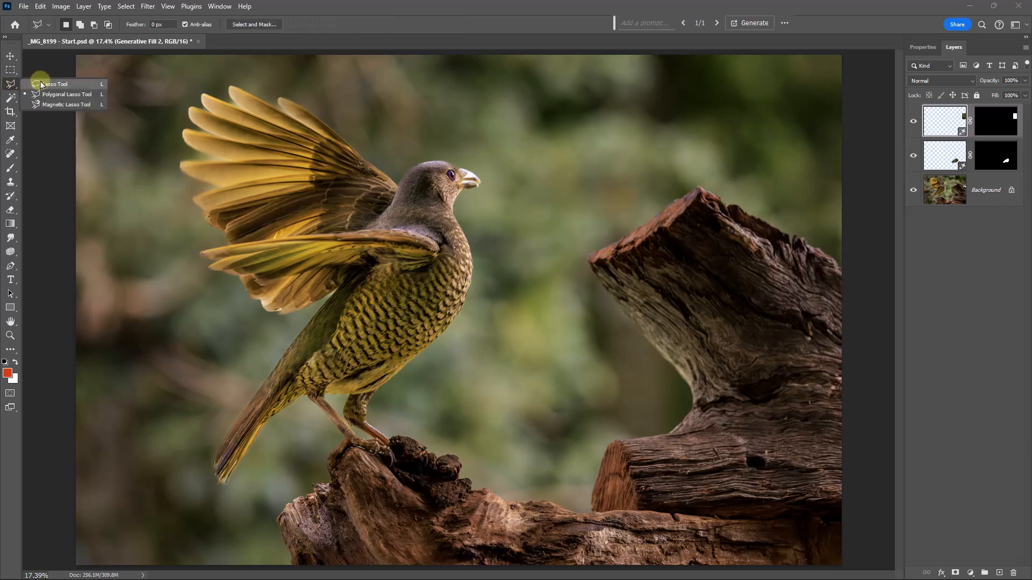
click(43, 85)
mouse_move(577, 263)
mouse_down()
mouse_move(682, 224)
mouse_move(705, 194)
mouse_move(704, 176)
mouse_move(683, 166)
mouse_move(635, 173)
mouse_move(574, 226)
mouse_move(578, 264)
mouse_up()
click(627, 22)
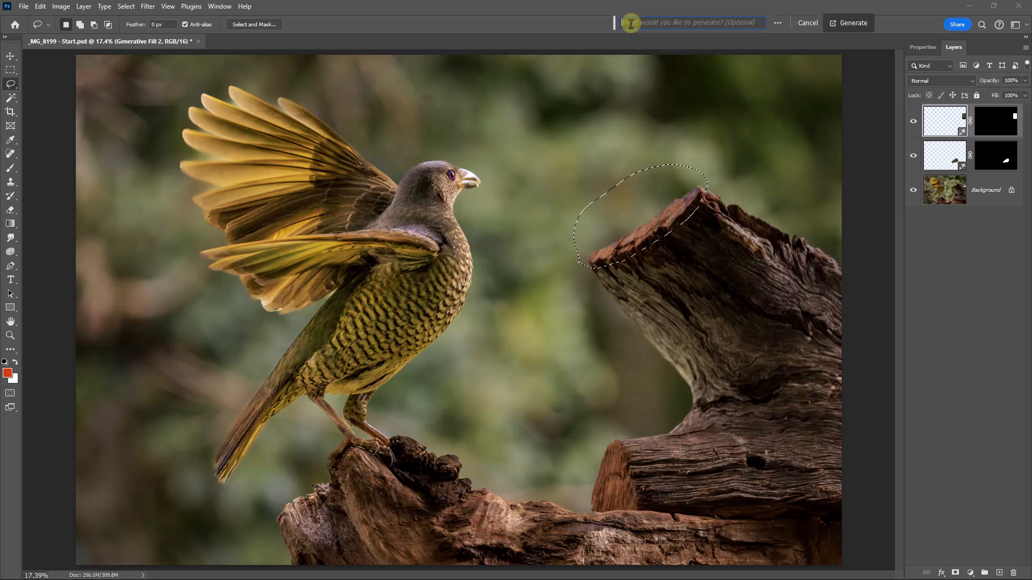
key(Return)
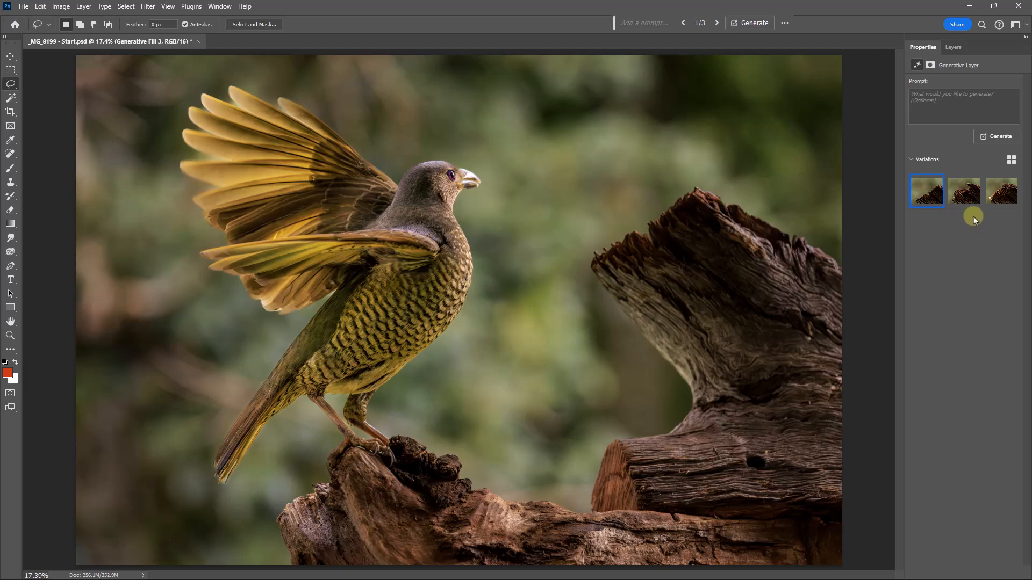
- Compare the three variations for the upper stump, keep the second one and delete the other two
click(966, 197)
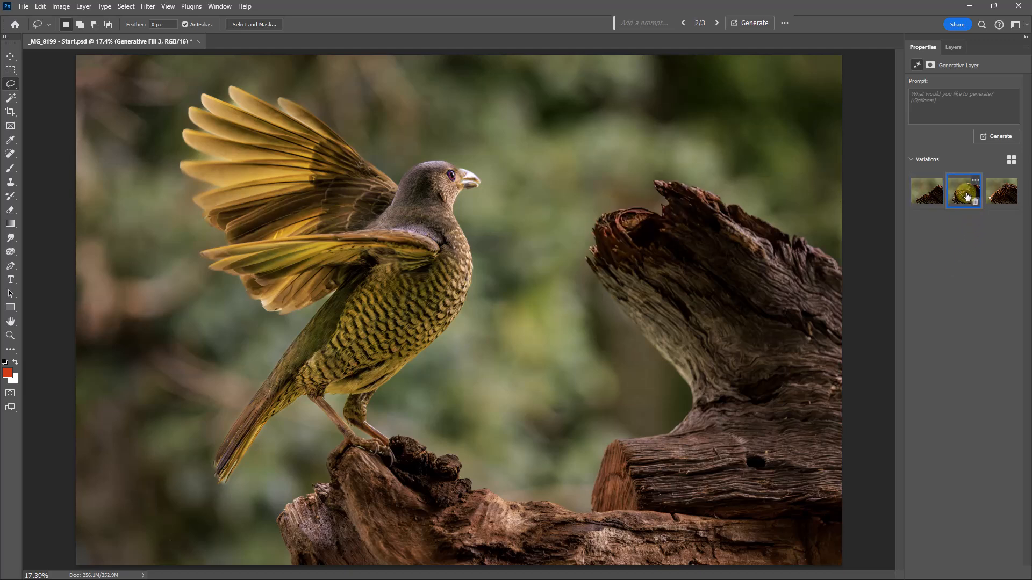
click(1002, 197)
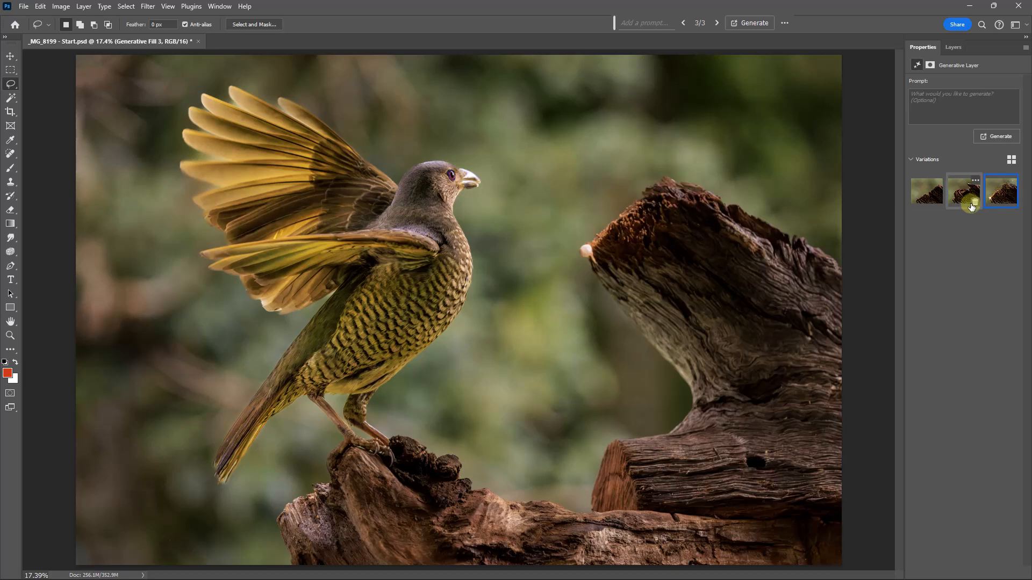
click(1013, 203)
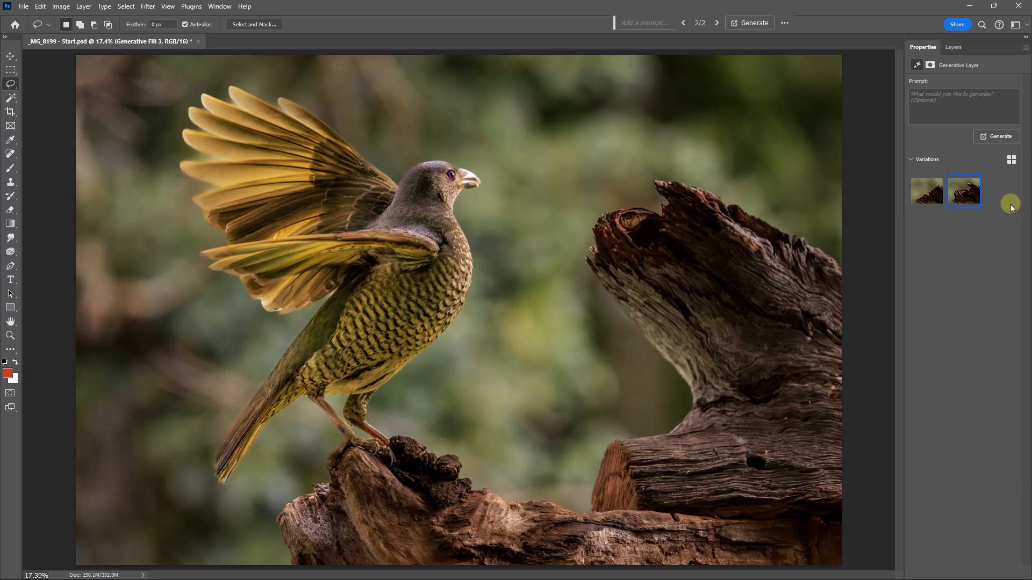
click(938, 206)
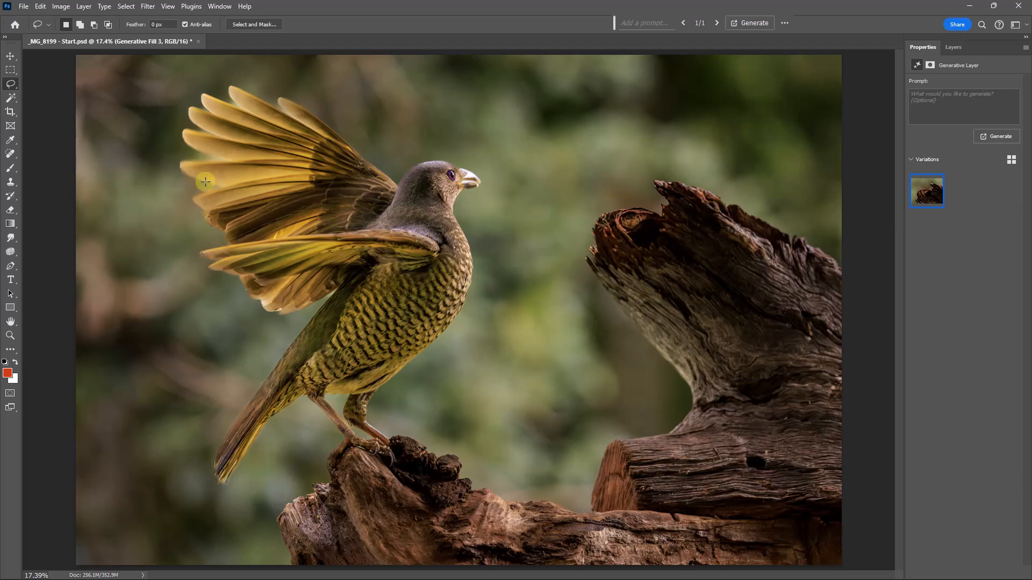
- Try replacing the lower log's sawn end with a freehand Lasso selection and an empty-prompt Generative Fill
right_click(14, 89)
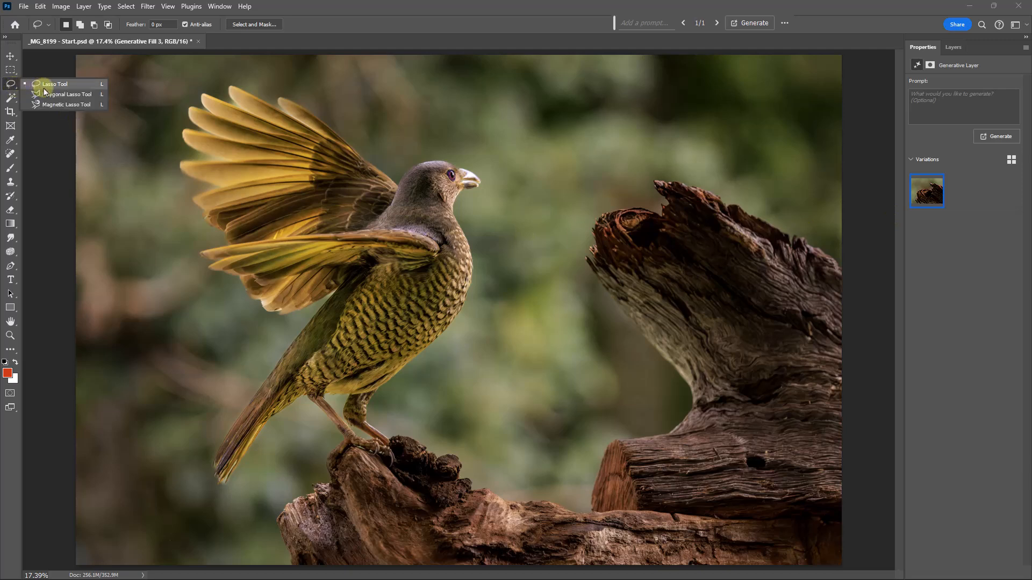
click(48, 84)
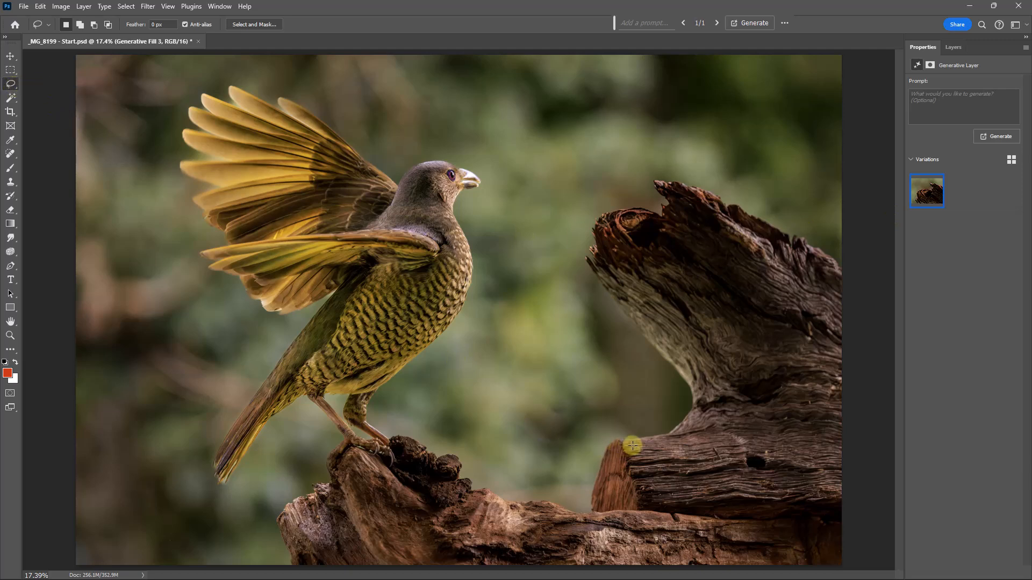
mouse_move(636, 446)
mouse_down()
mouse_move(617, 432)
mouse_move(599, 445)
mouse_move(581, 511)
mouse_move(639, 518)
mouse_move(648, 501)
mouse_move(636, 448)
mouse_up()
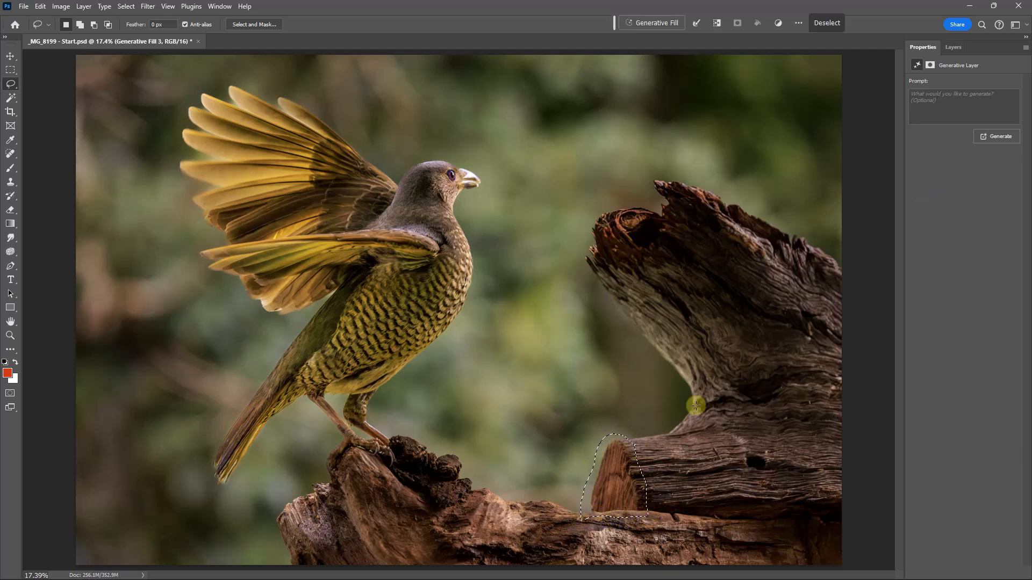
click(637, 22)
key(Return)
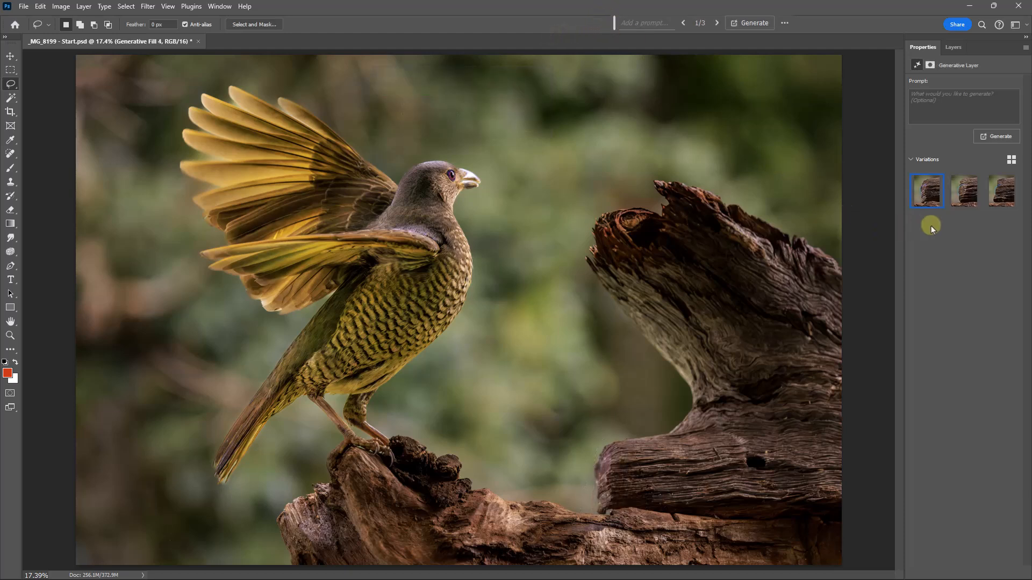
- Compare the three variations for the lower log's end and delete that generative layer
click(967, 195)
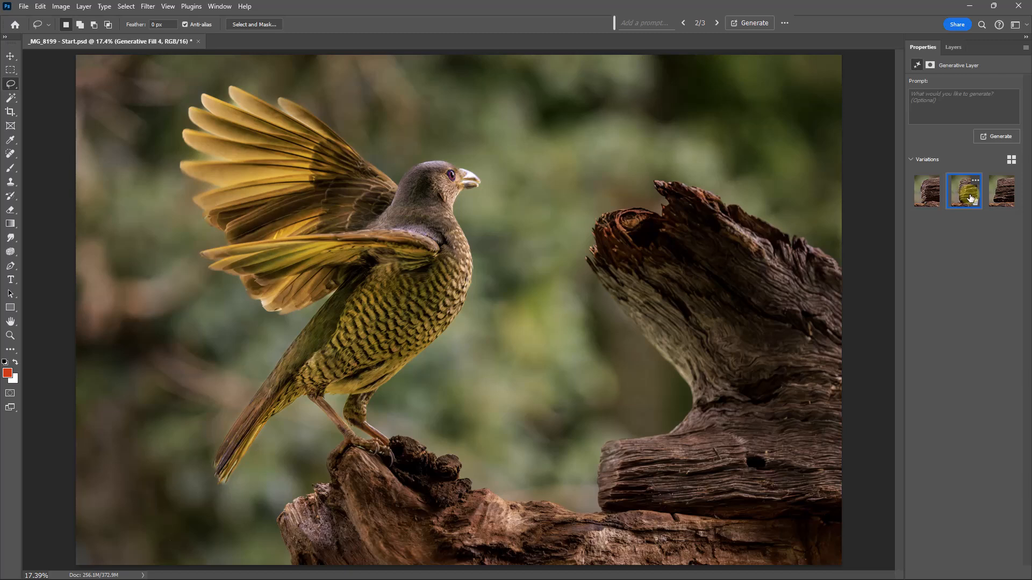
click(1005, 194)
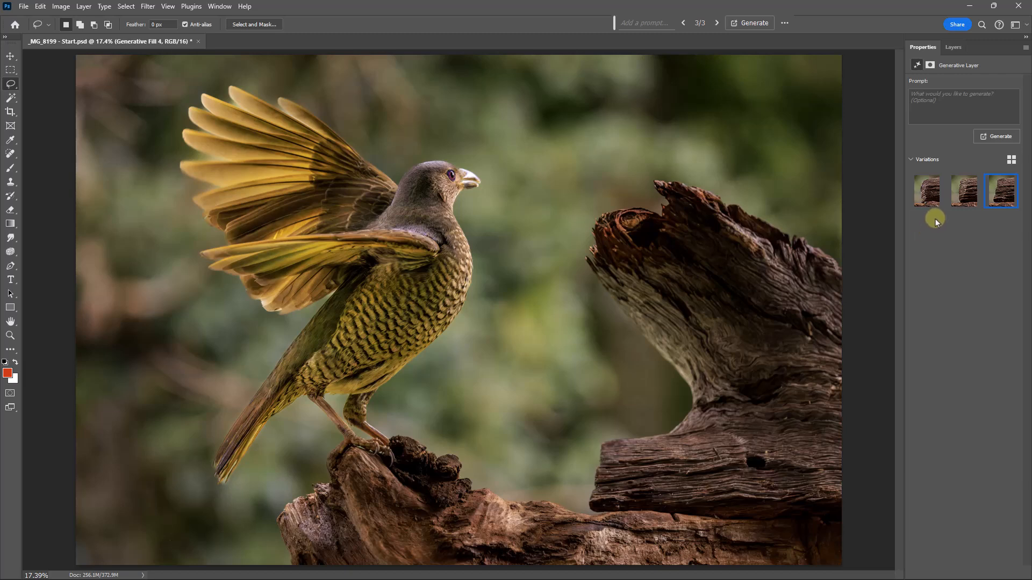
click(952, 47)
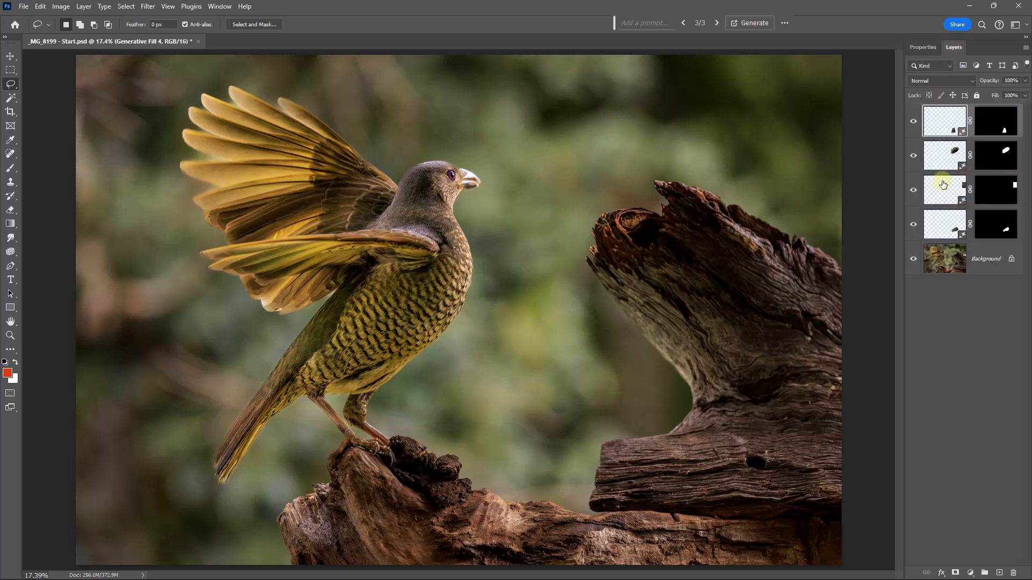
drag(944, 119, 1013, 573)
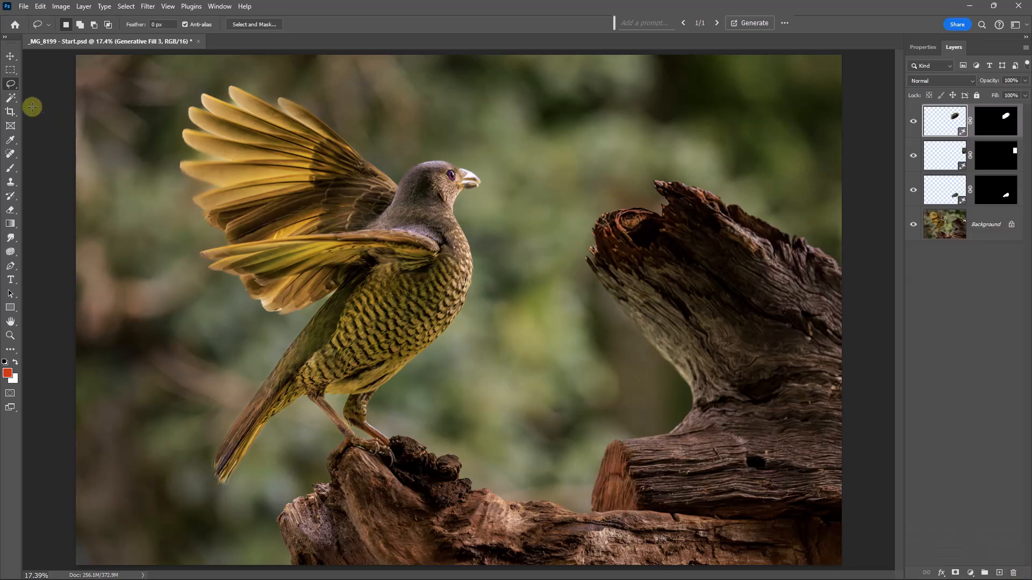
- Outline the lower log's sawn end with an irregular Polygonal Lasso selection along the front branch's edge and run Generative Fill with an empty prompt
right_click(15, 89)
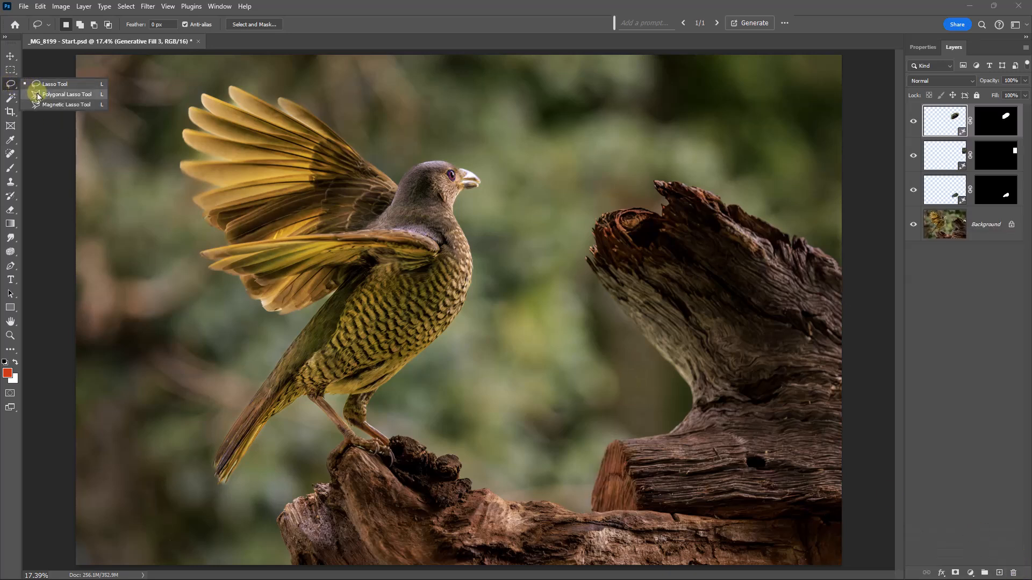
click(37, 95)
ctrl+click(633, 484)
ctrl+click(633, 485)
ctrl+click(633, 485)
drag(603, 489, 583, 295)
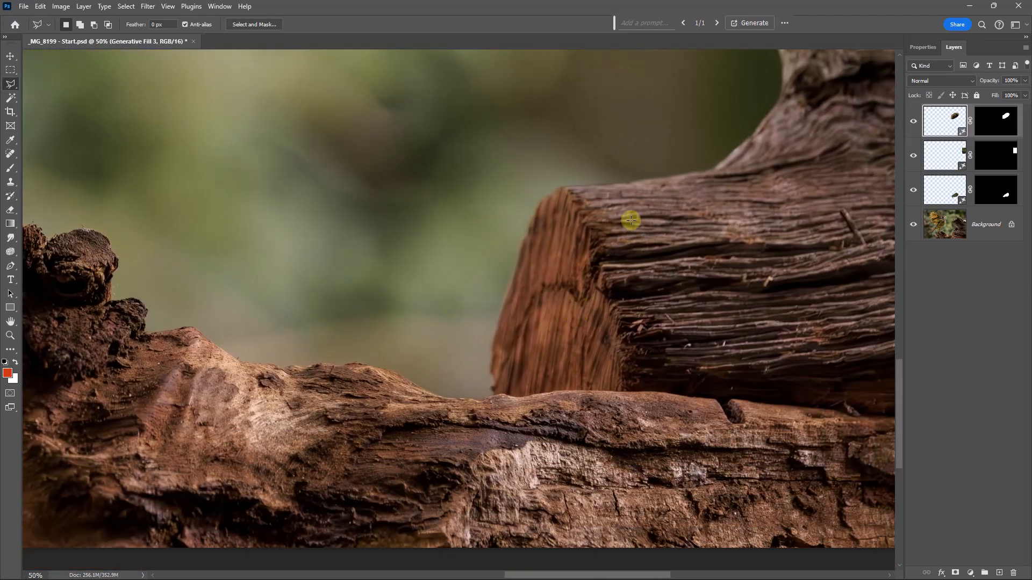
click(602, 201)
click(626, 232)
click(618, 267)
click(637, 300)
click(632, 330)
click(636, 366)
click(640, 398)
click(576, 397)
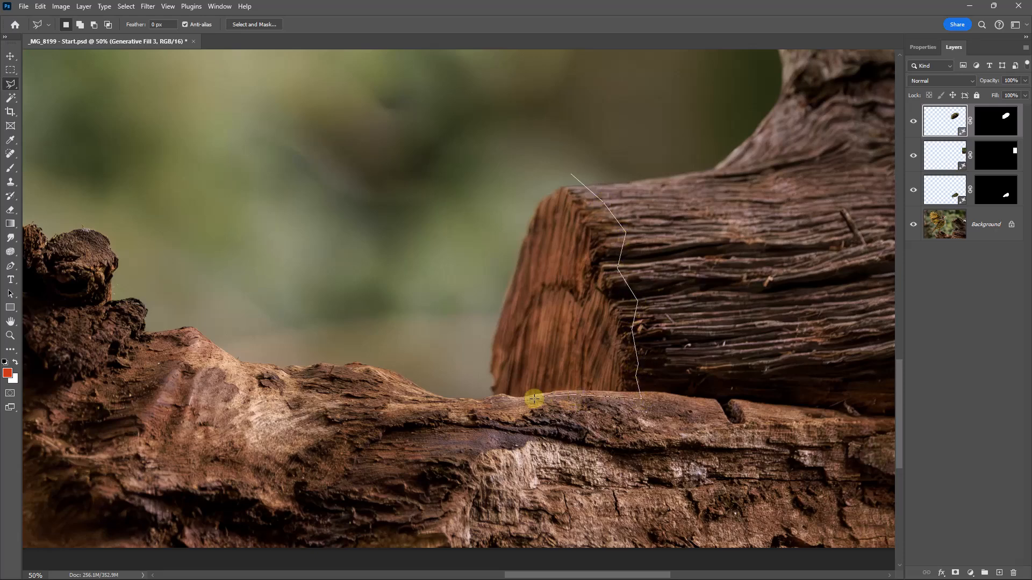
click(489, 403)
click(435, 400)
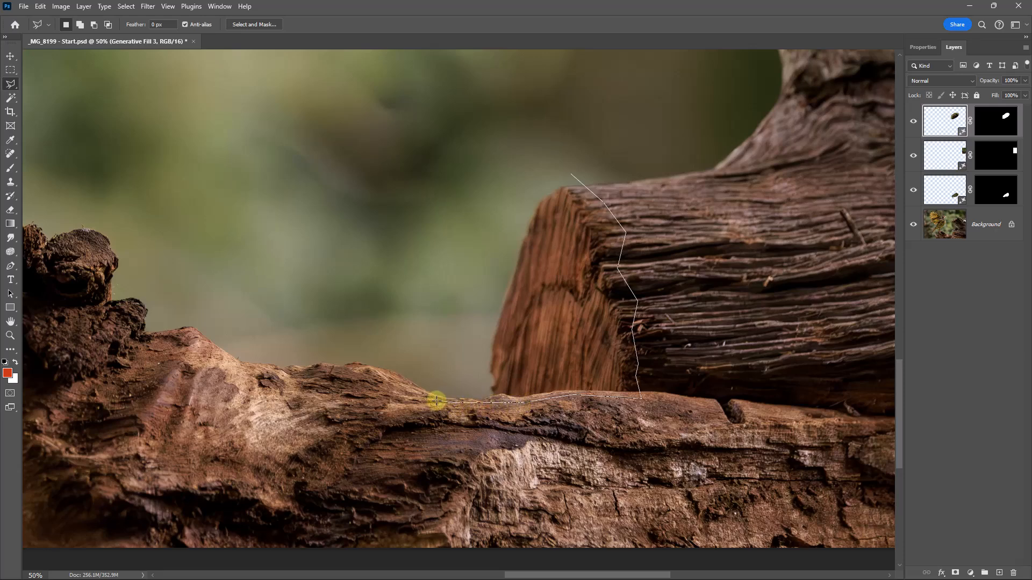
click(423, 341)
click(457, 306)
click(417, 235)
click(485, 202)
click(515, 164)
click(570, 174)
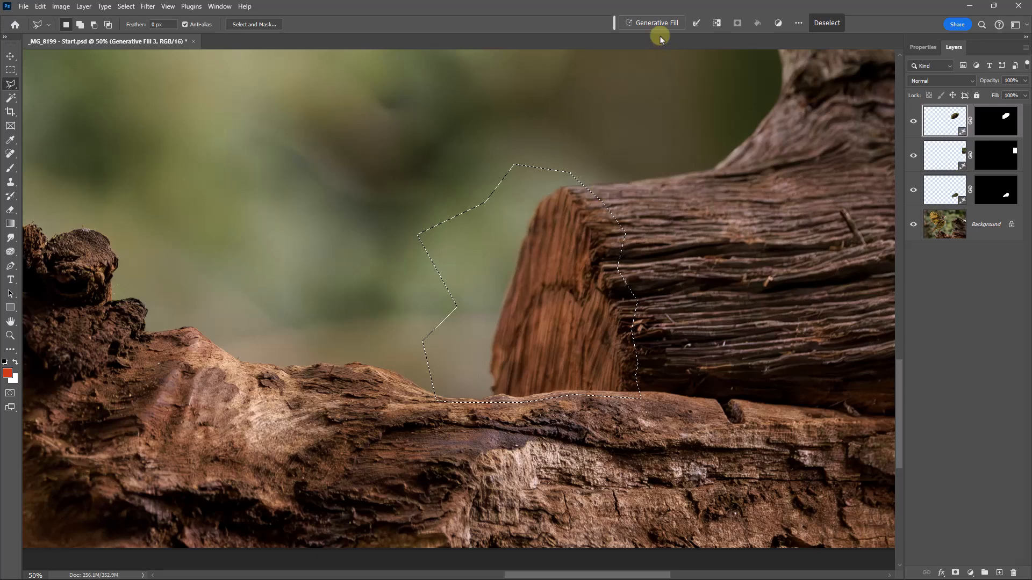
click(627, 24)
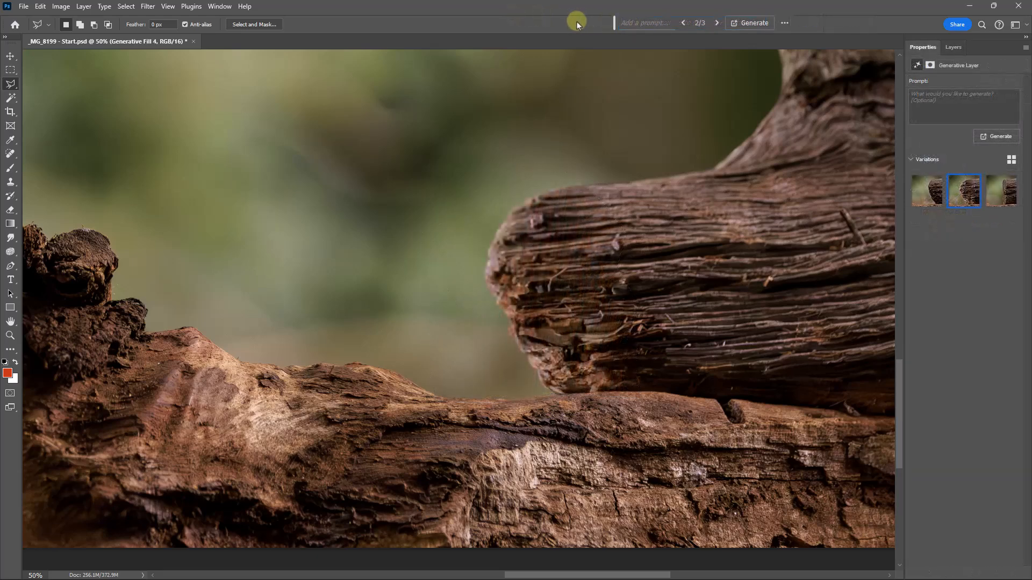
- Compare the three variations for the lower log's end, keep the second one and delete the other two
click(932, 199)
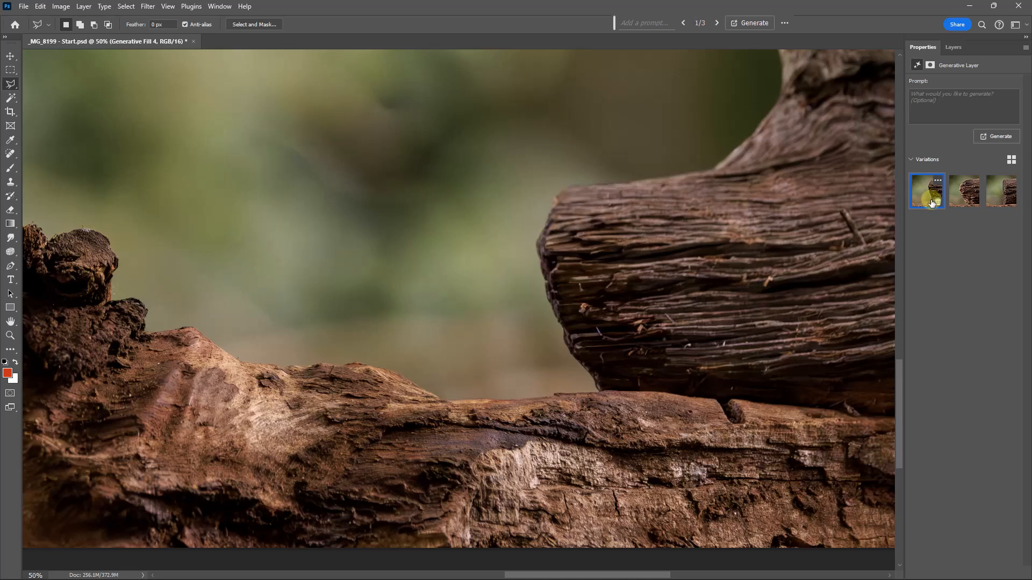
click(959, 199)
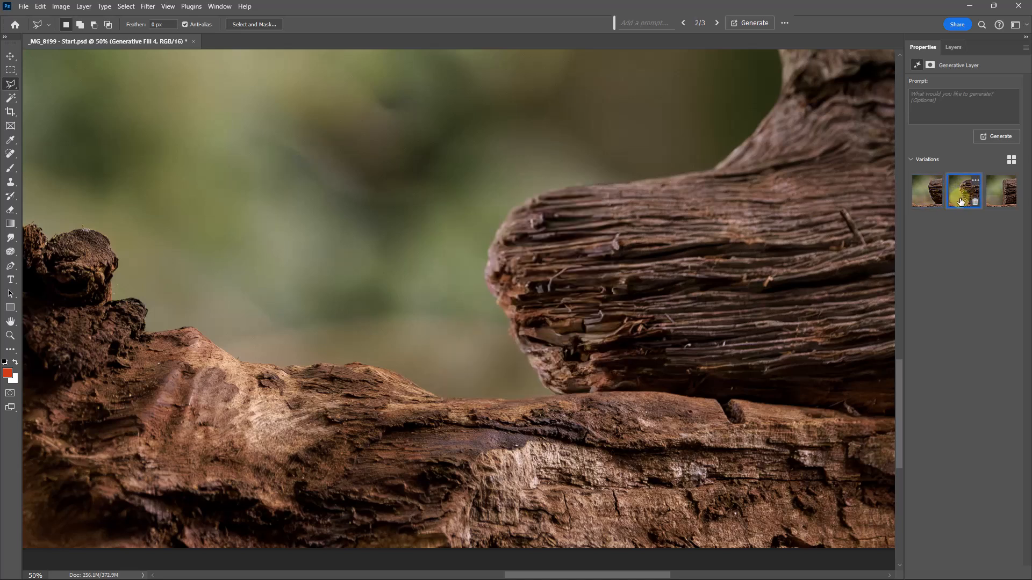
click(1001, 195)
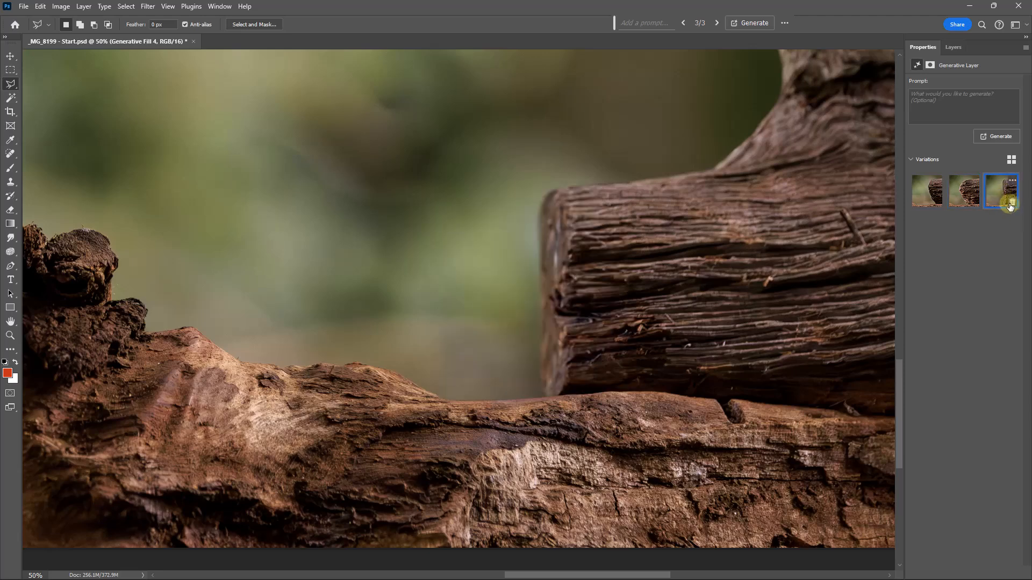
click(1011, 204)
click(936, 204)
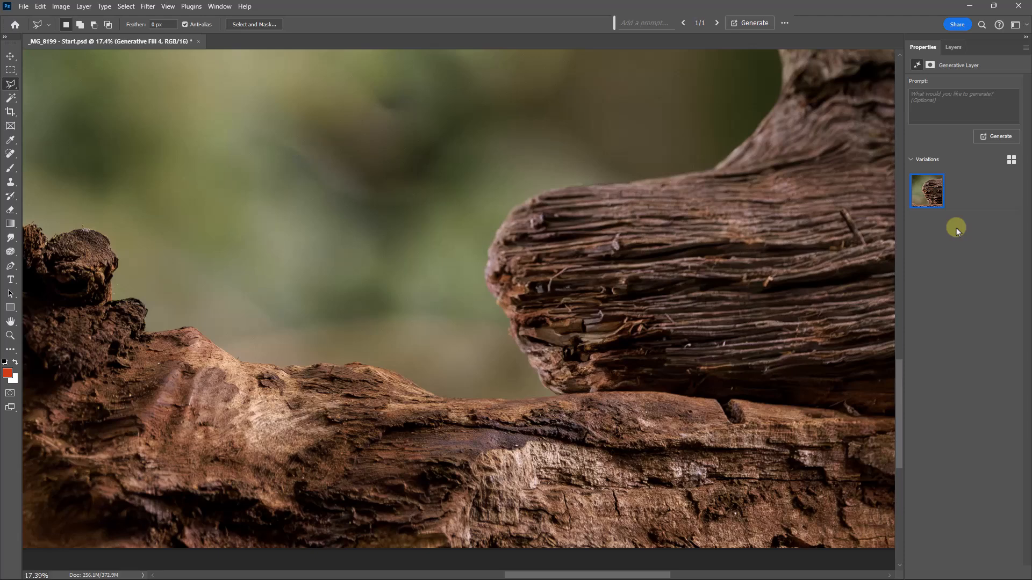
- Generate three additional variations for the lower log's end with the prompt left empty
key(ctrl+0)
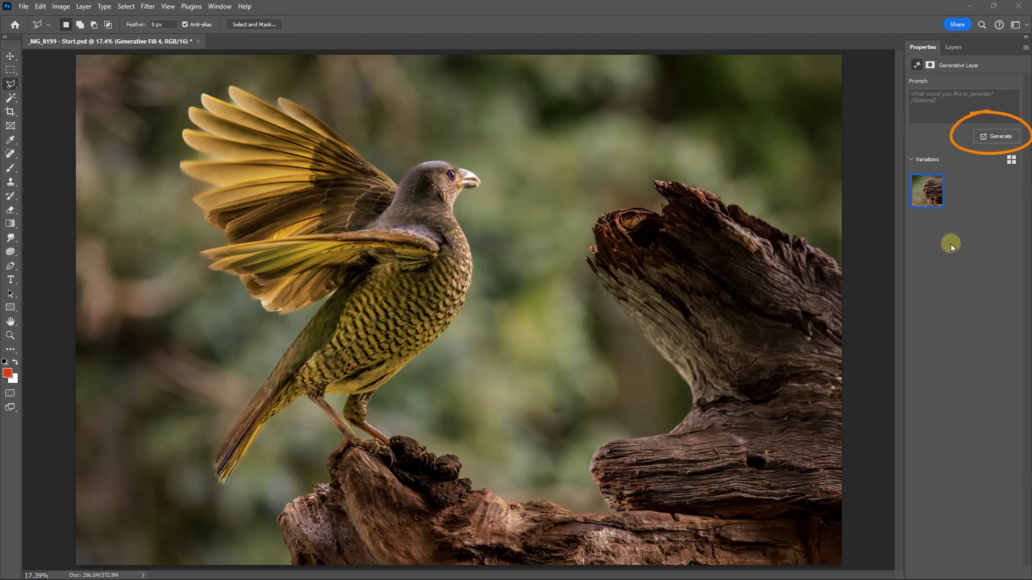
click(995, 136)
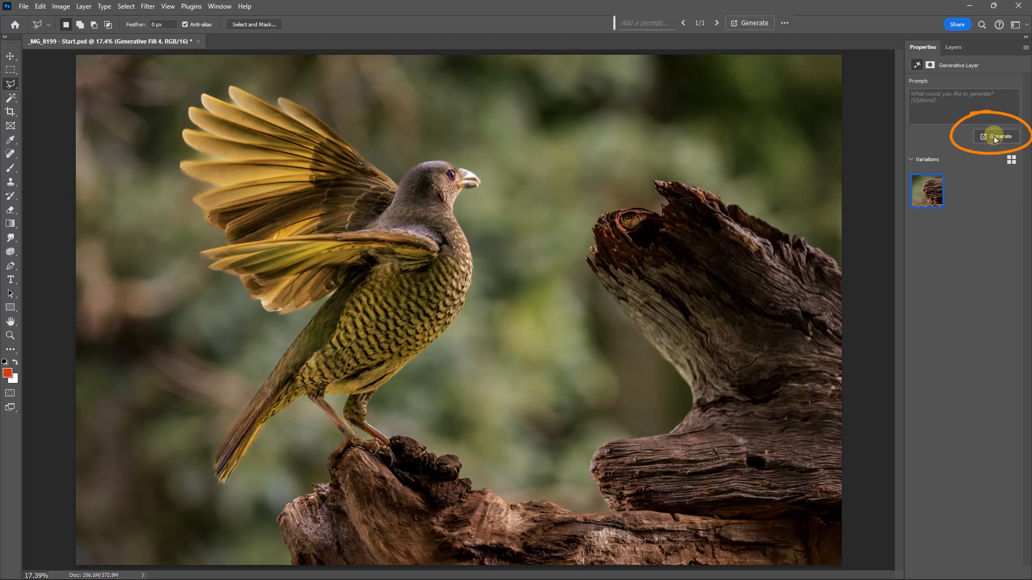
click(994, 136)
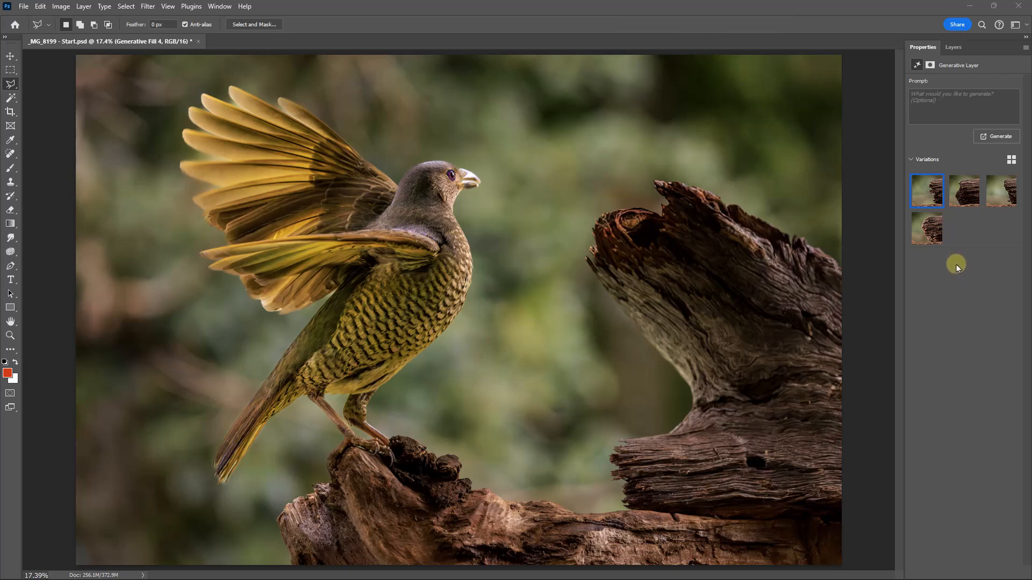
- Hide all four generative layers to view the original photo on the Background layer
click(954, 47)
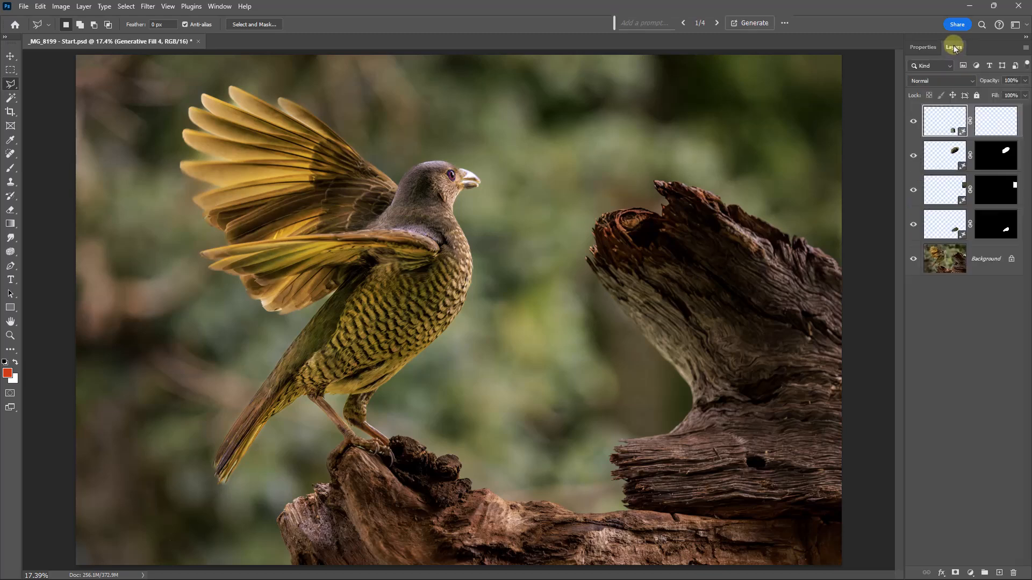
drag(912, 223, 916, 119)
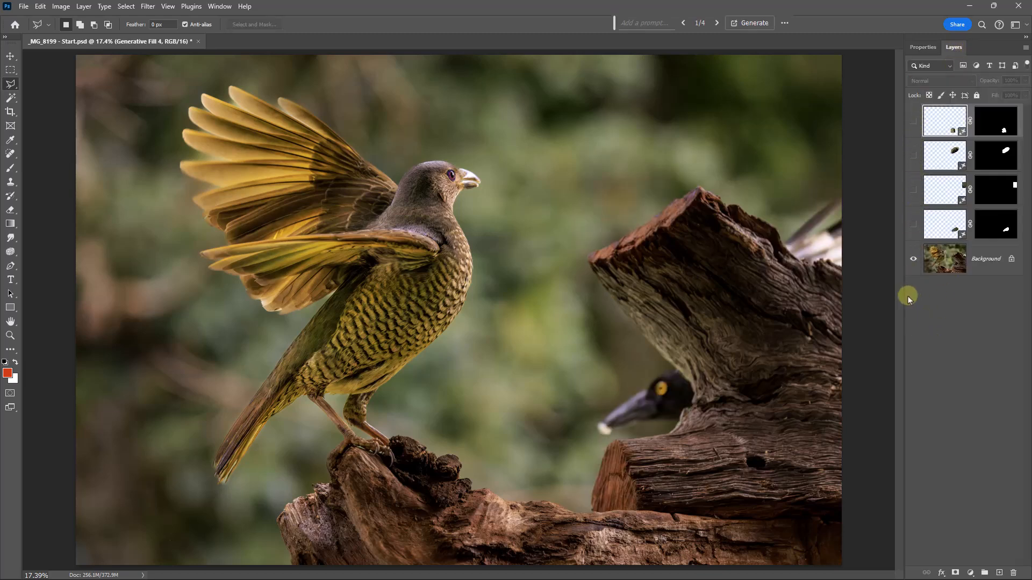
- Show the four generative layers again one by one from the lowest up, and flatten the image
click(913, 223)
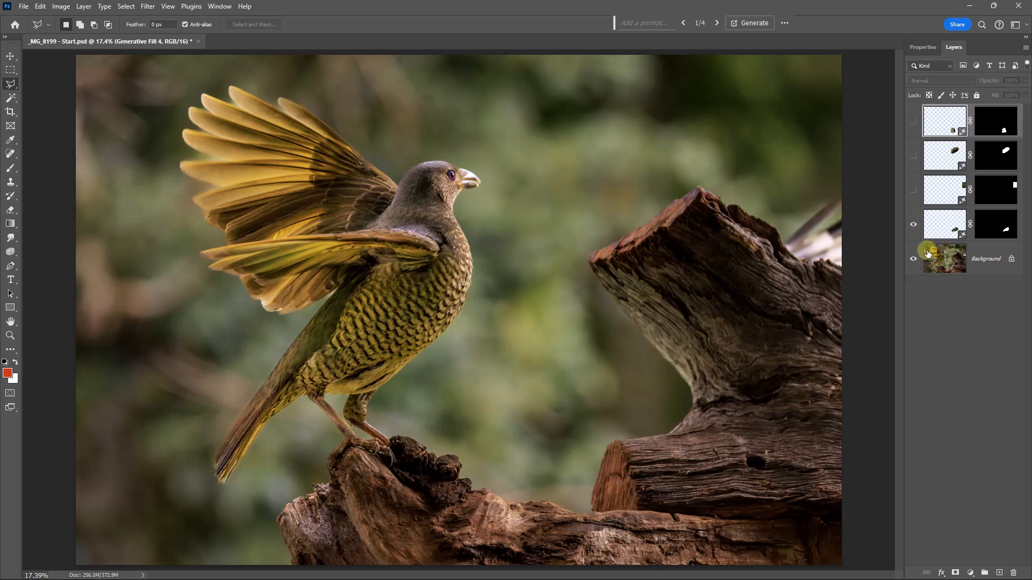
click(913, 189)
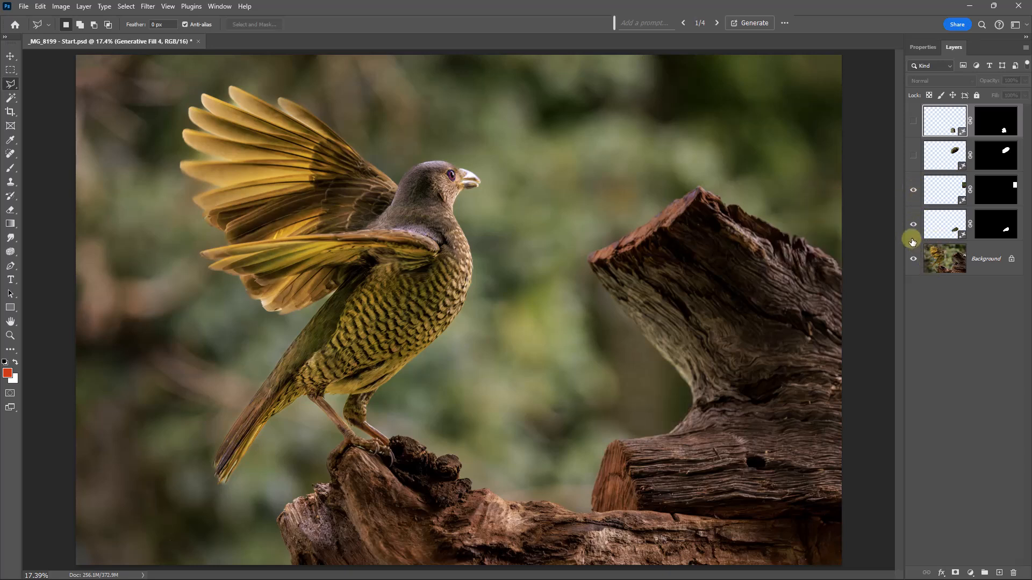
click(913, 155)
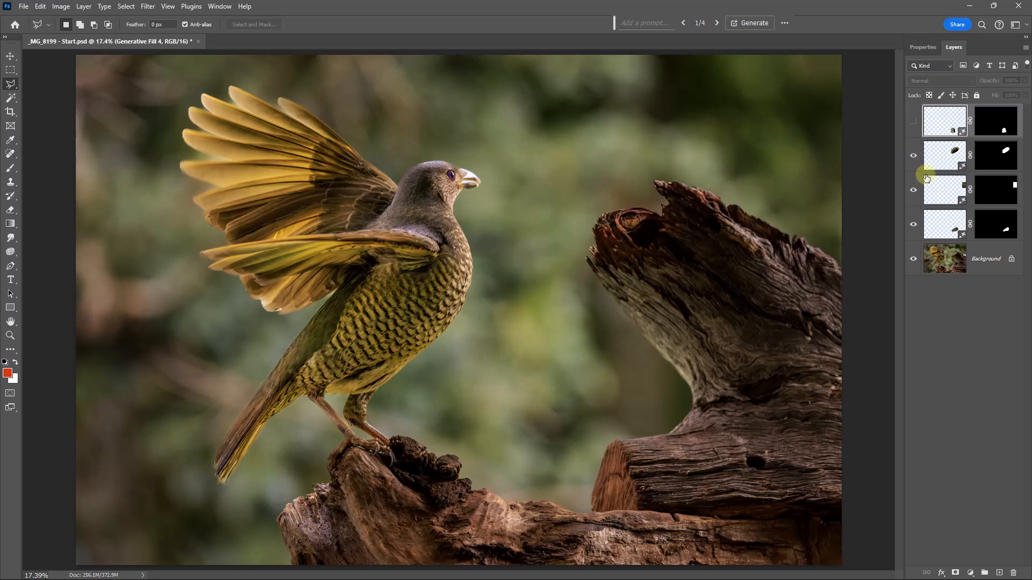
click(913, 122)
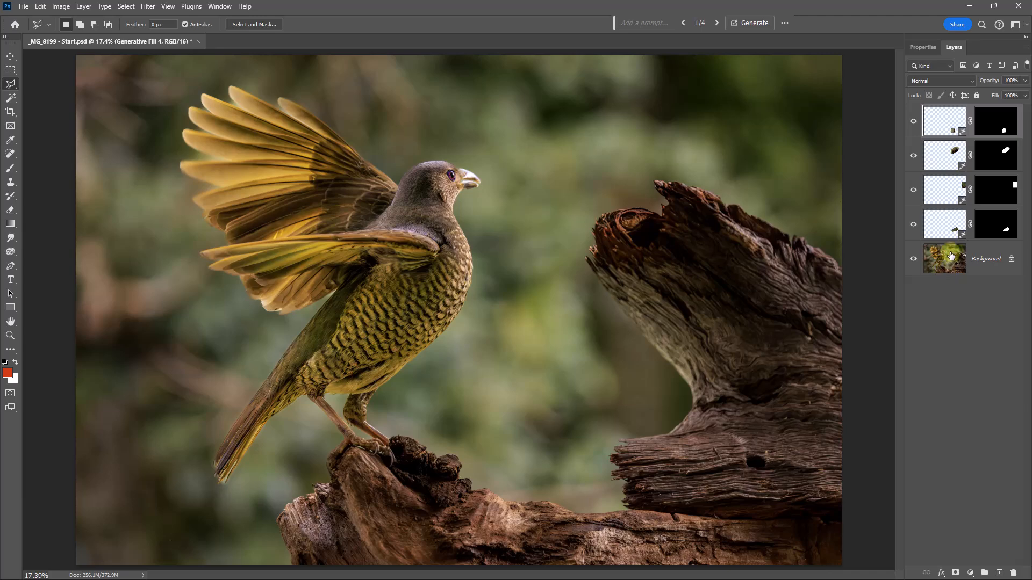
click(1025, 48)
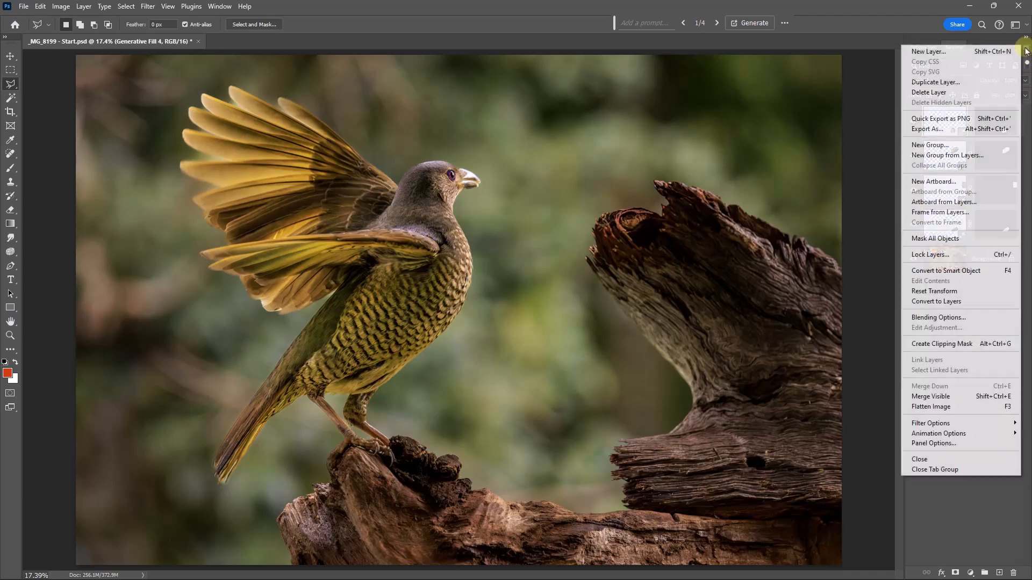
click(924, 407)
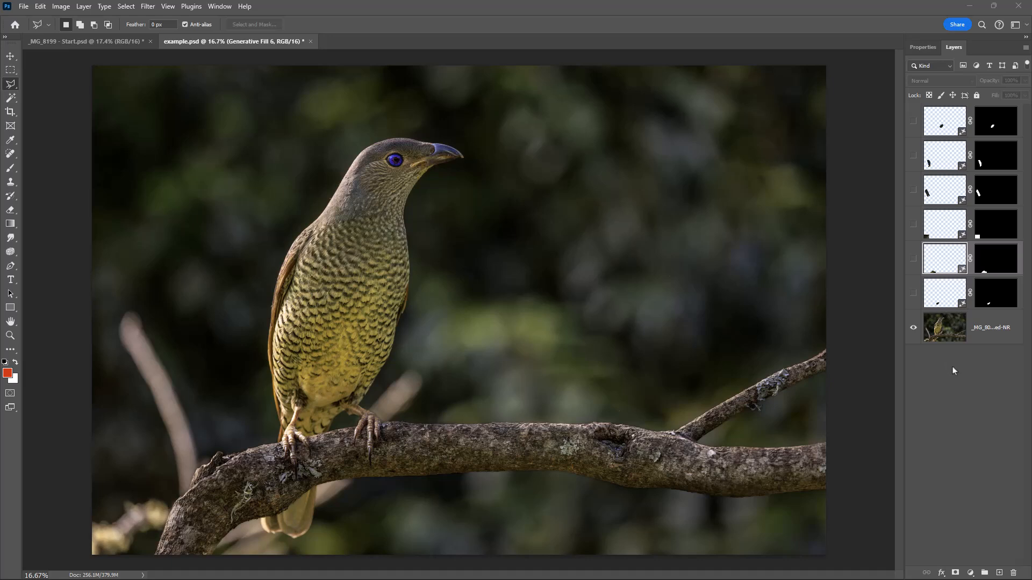
- In example.psd, preview separately the two generative fills that remove the lower and upper parts of the blurred twig beside the bird
click(913, 157)
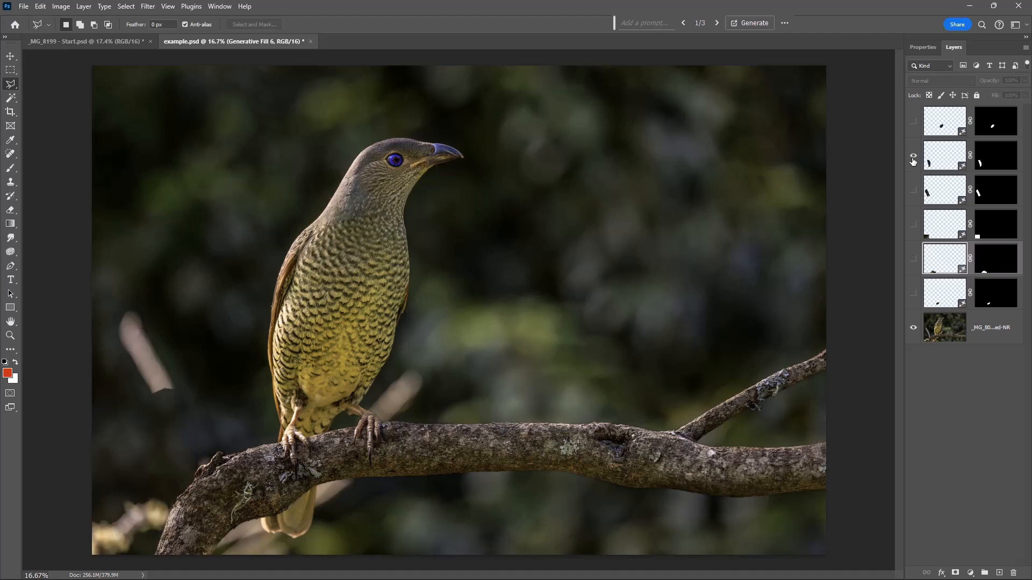
click(913, 157)
click(913, 190)
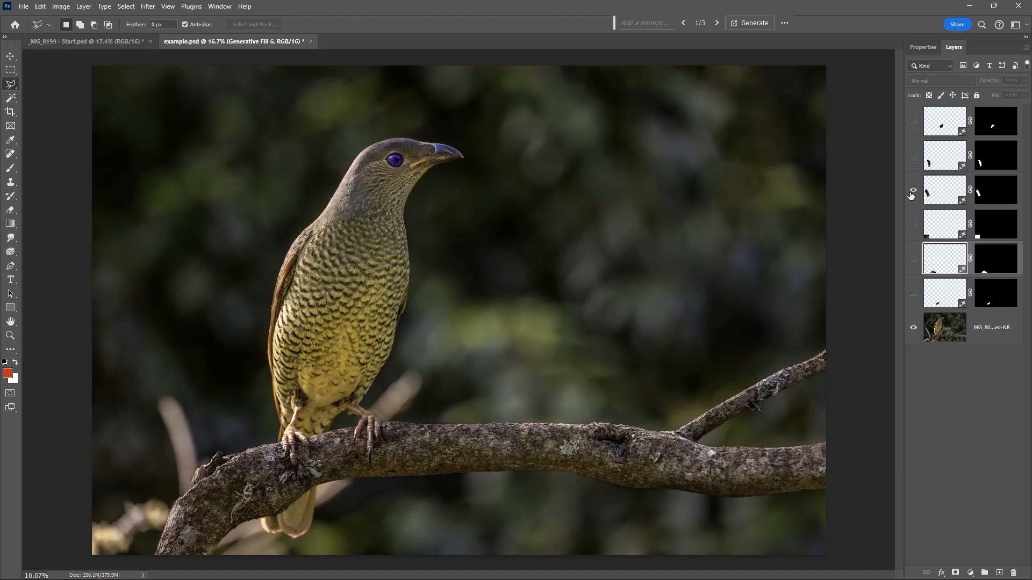
click(910, 198)
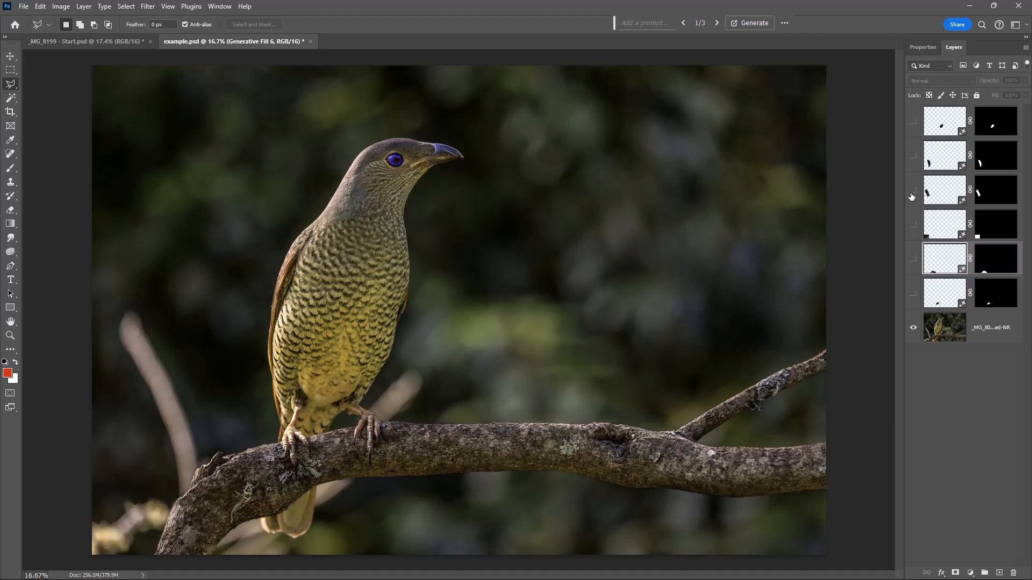
- Show both fills covering the blurred twig beside the bird and the fill cleaning up the photo's lower-left corner
click(913, 193)
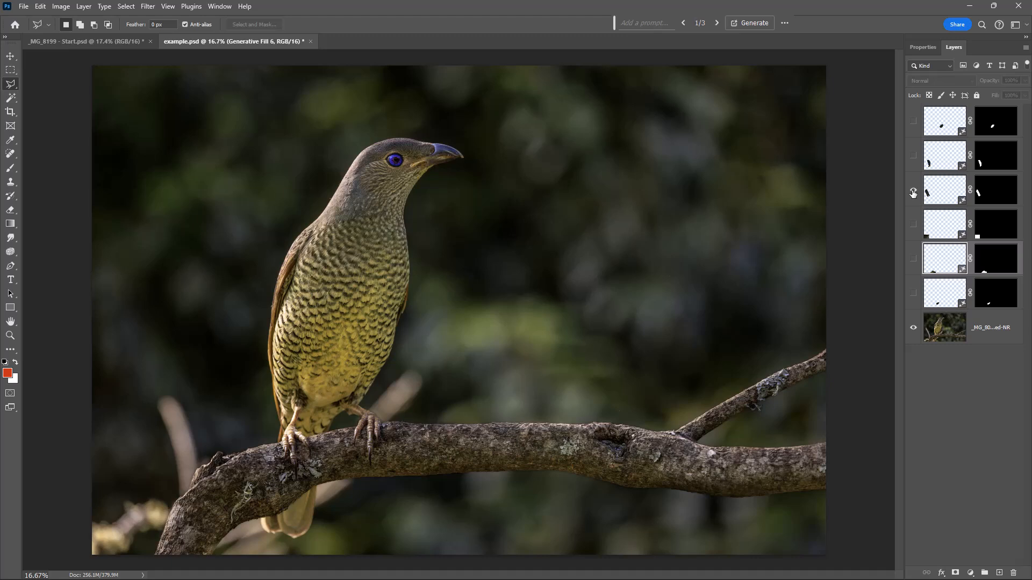
click(913, 156)
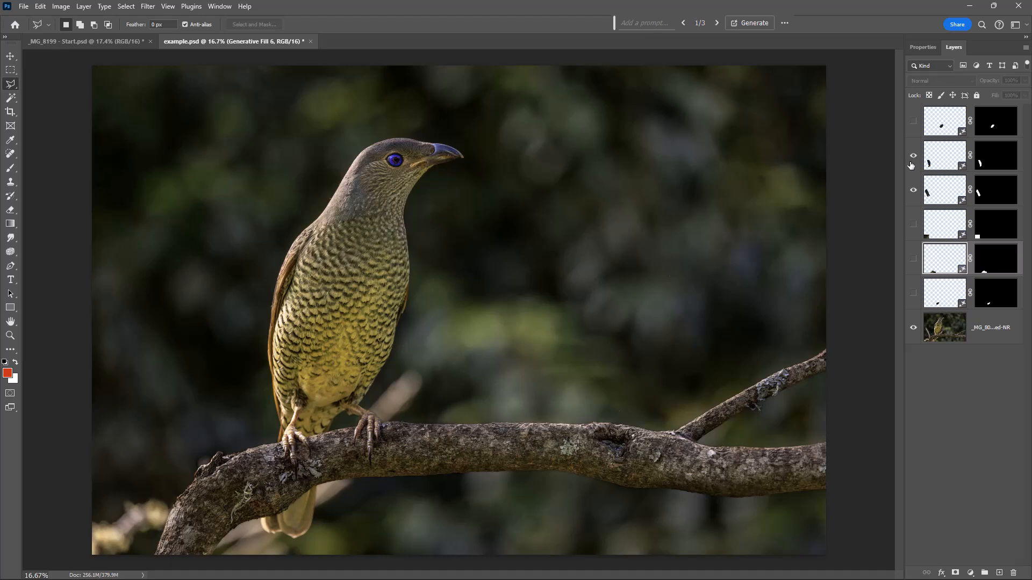
click(912, 228)
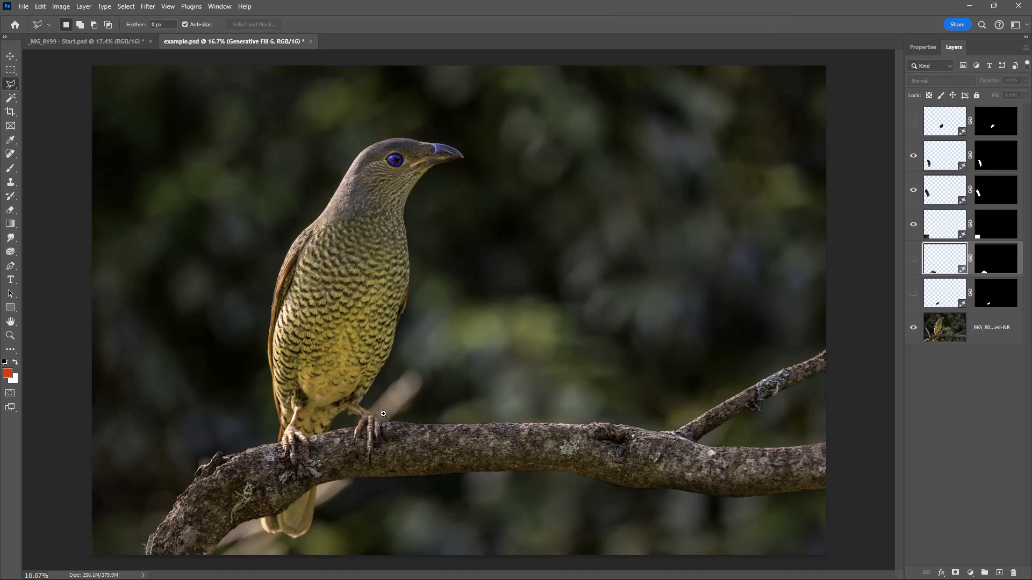
- Show the fill that removes the blurred stick behind the bird's foot, checking it up close before viewing the whole photo
scroll(391, 409, up, 4)
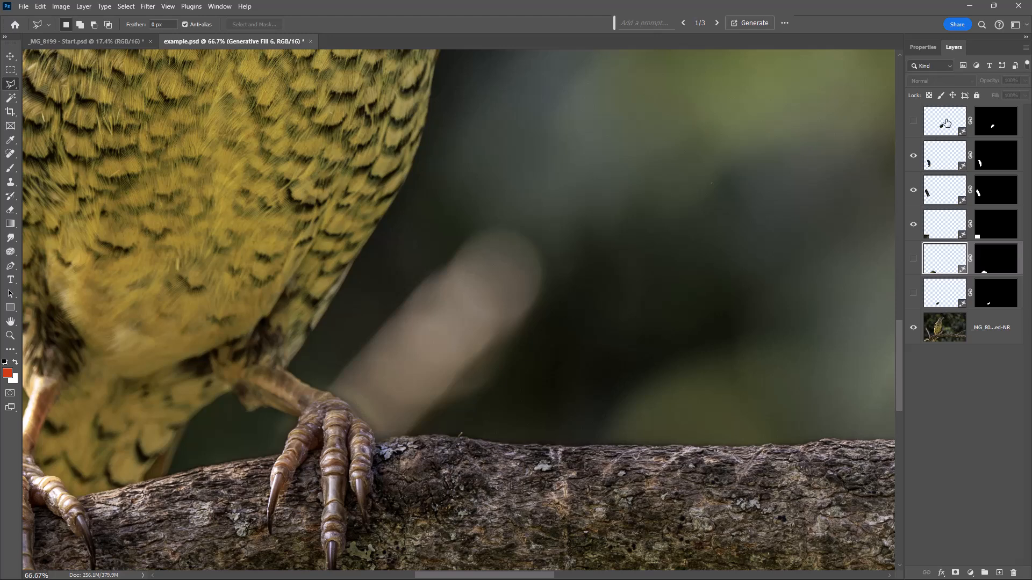
click(913, 121)
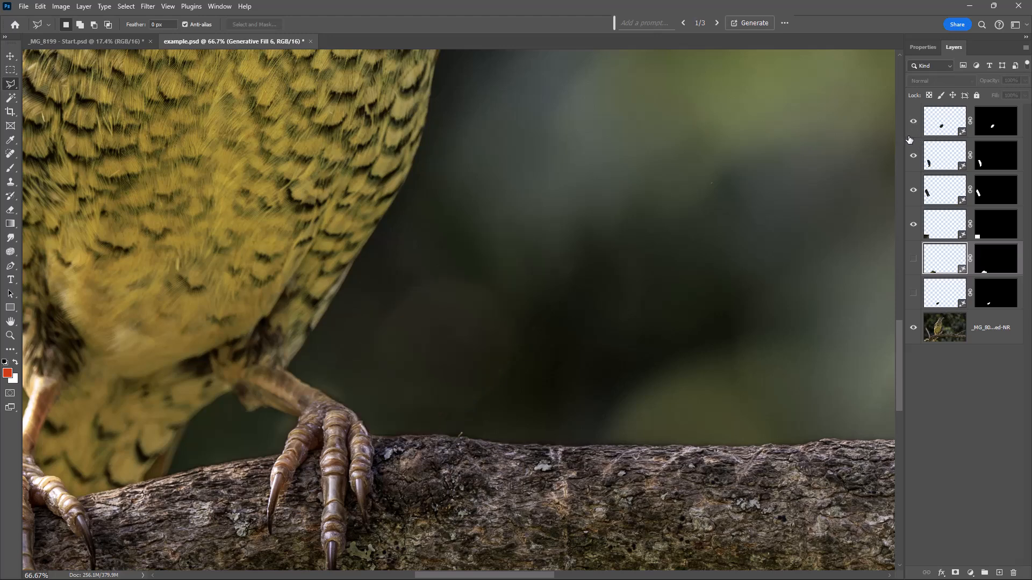
key(ctrl+0)
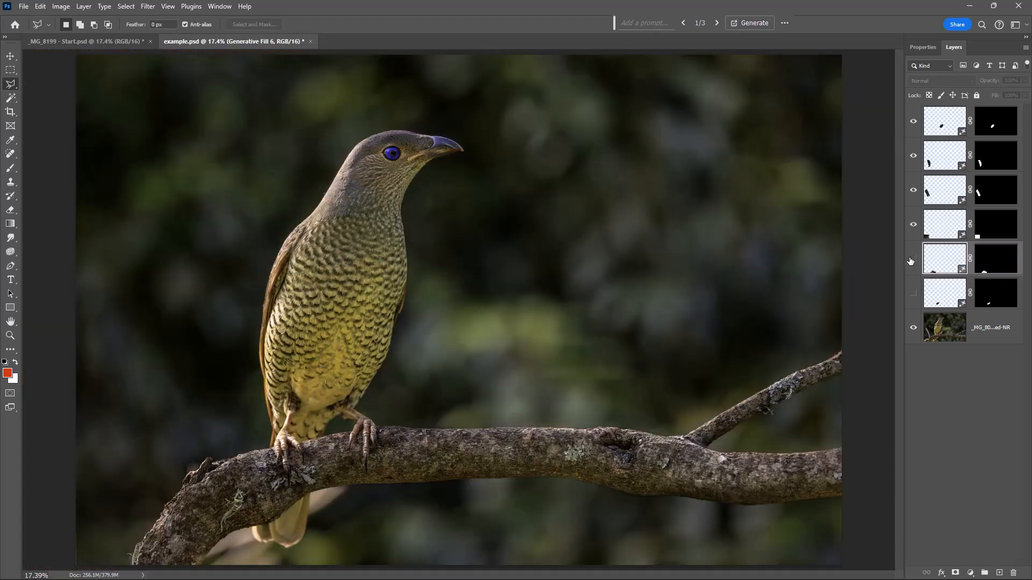
- Show the remaining two generative fills that remove the blurred stick on both sides of the bird's tail below the branch
click(912, 293)
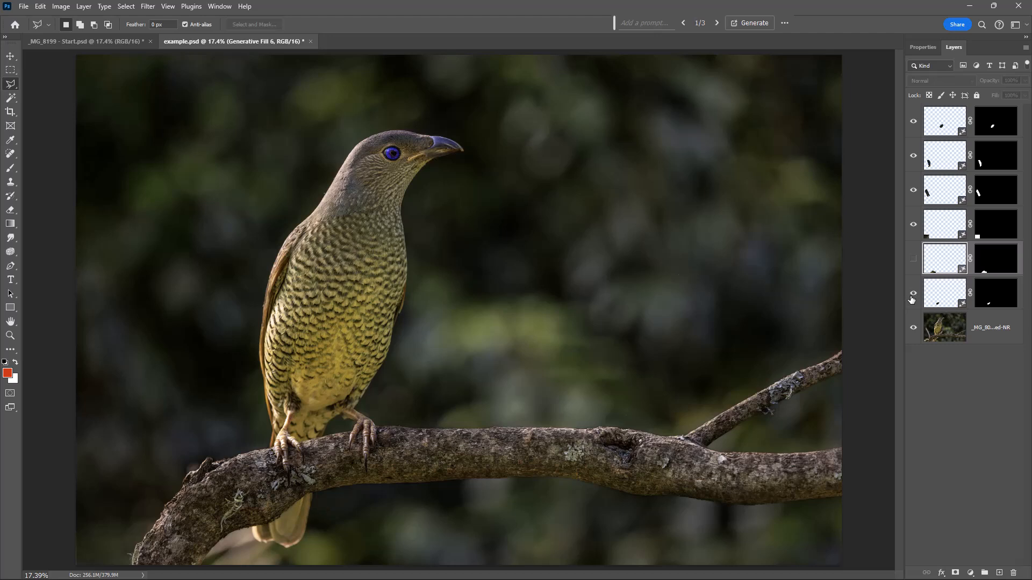
click(913, 260)
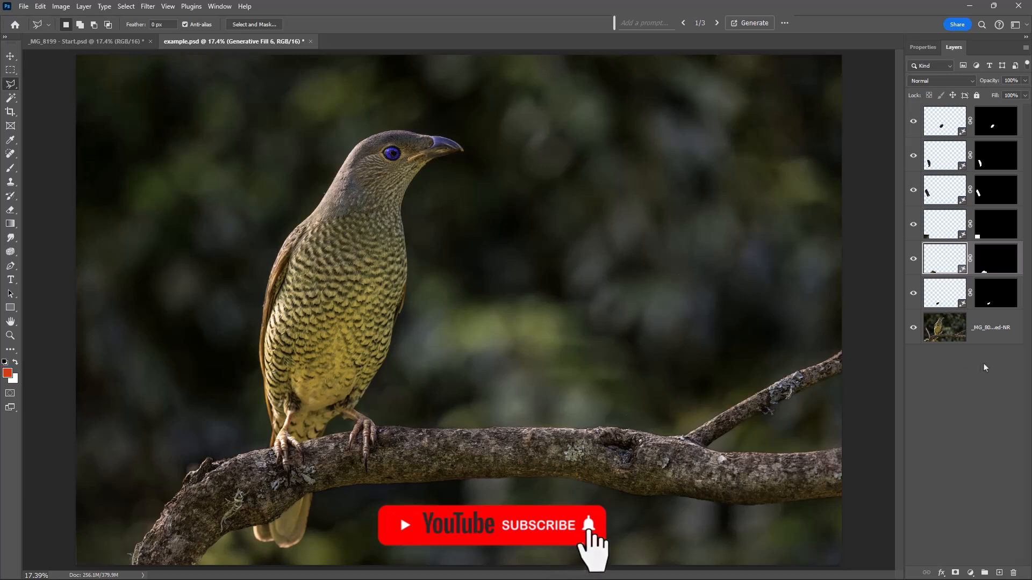
click(954, 363)
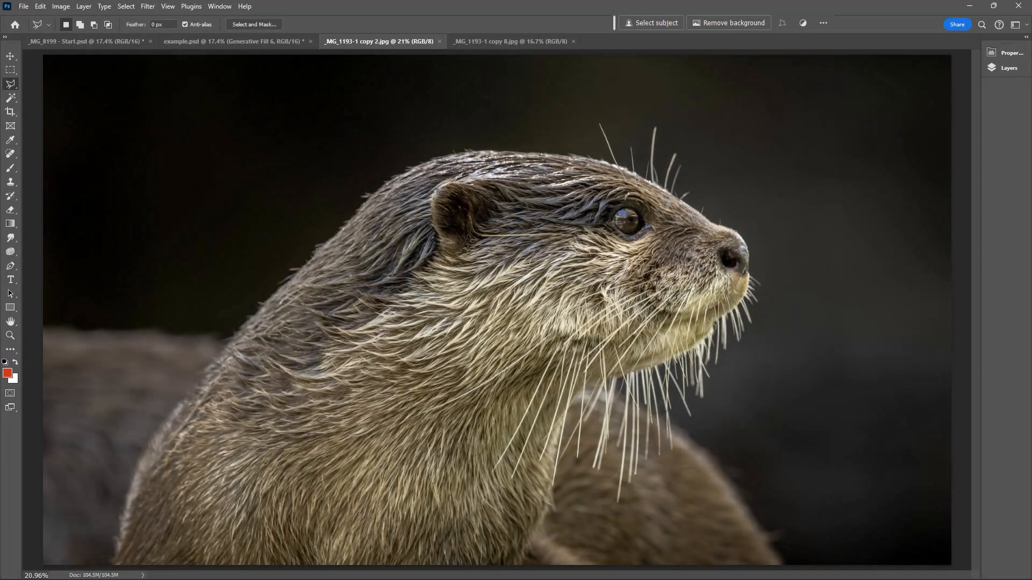